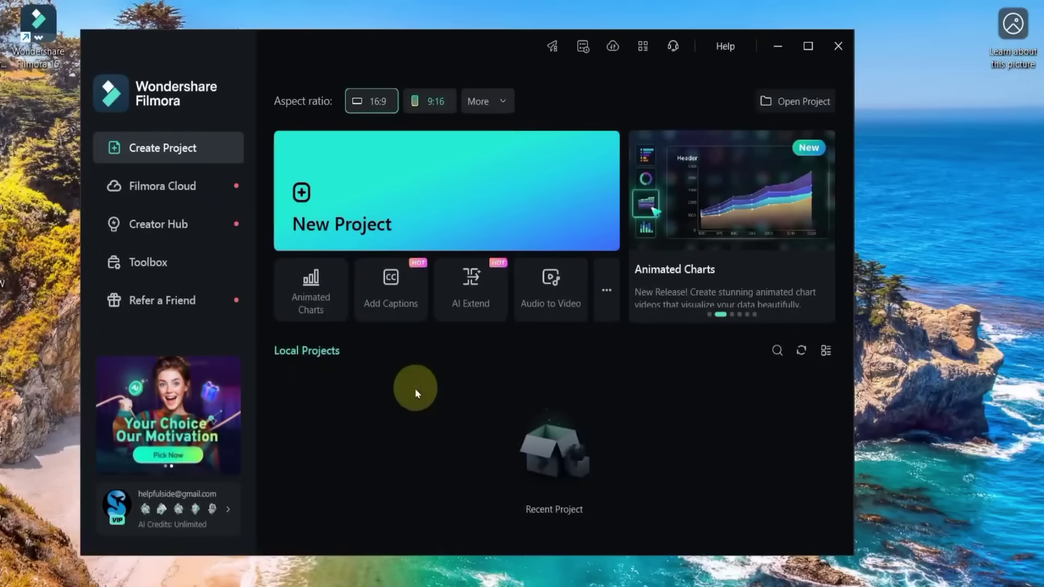
Open Animated Charts and preview the donut race, column, bar and line chart templates
left_click(329, 296)
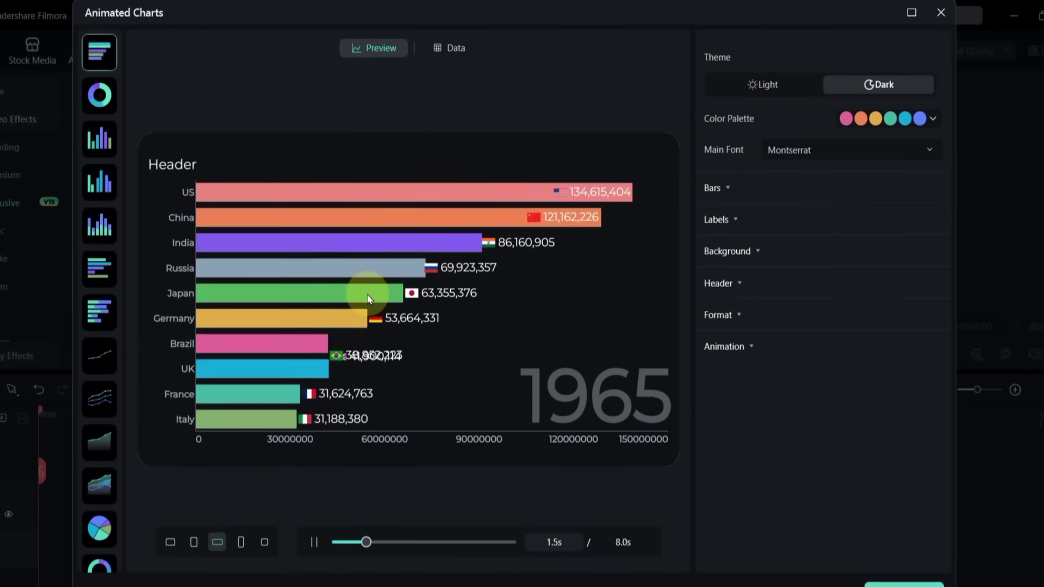
left_click(80, 102)
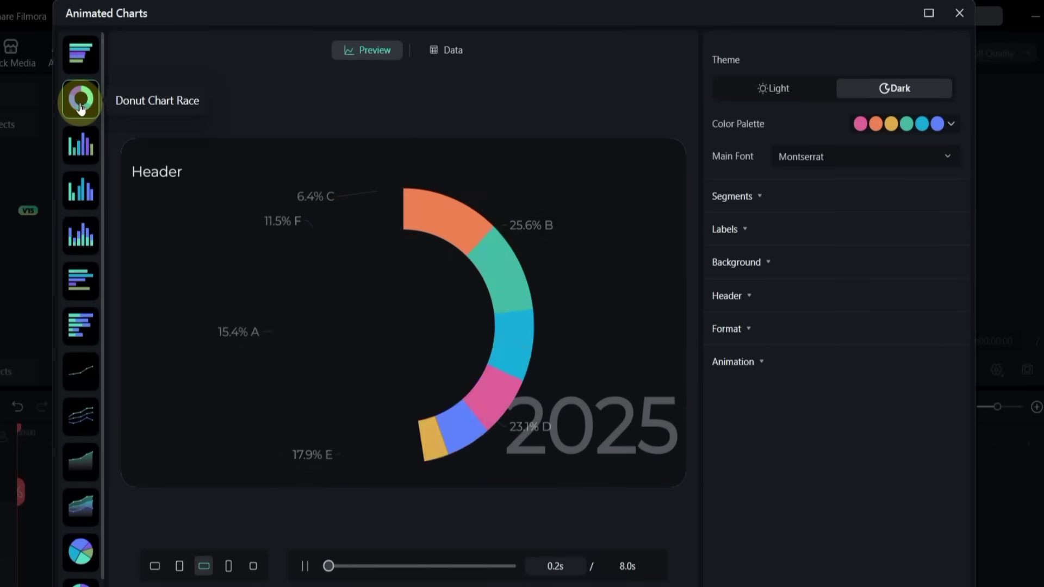
left_click(78, 151)
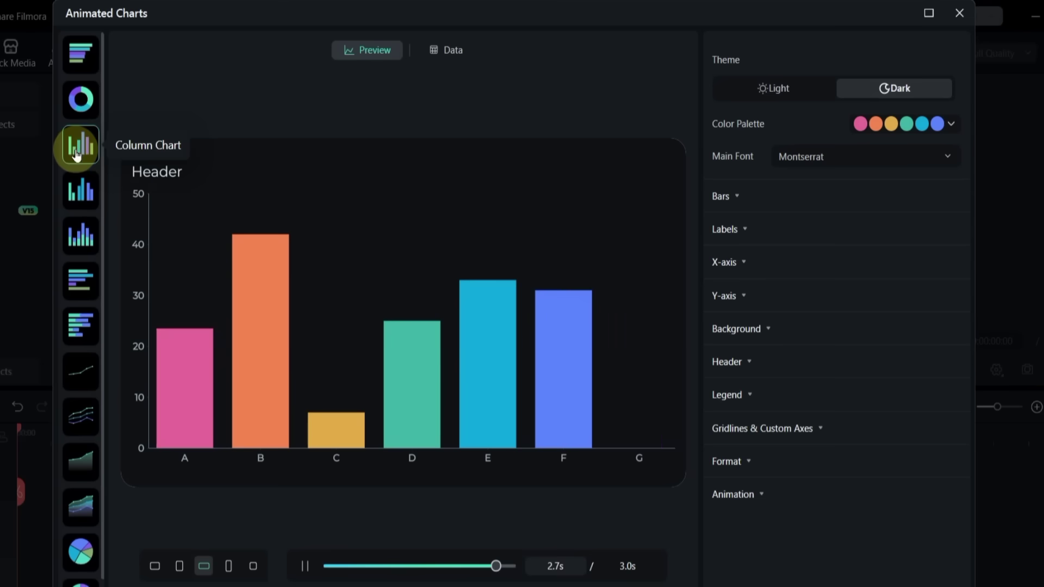
left_click(87, 292)
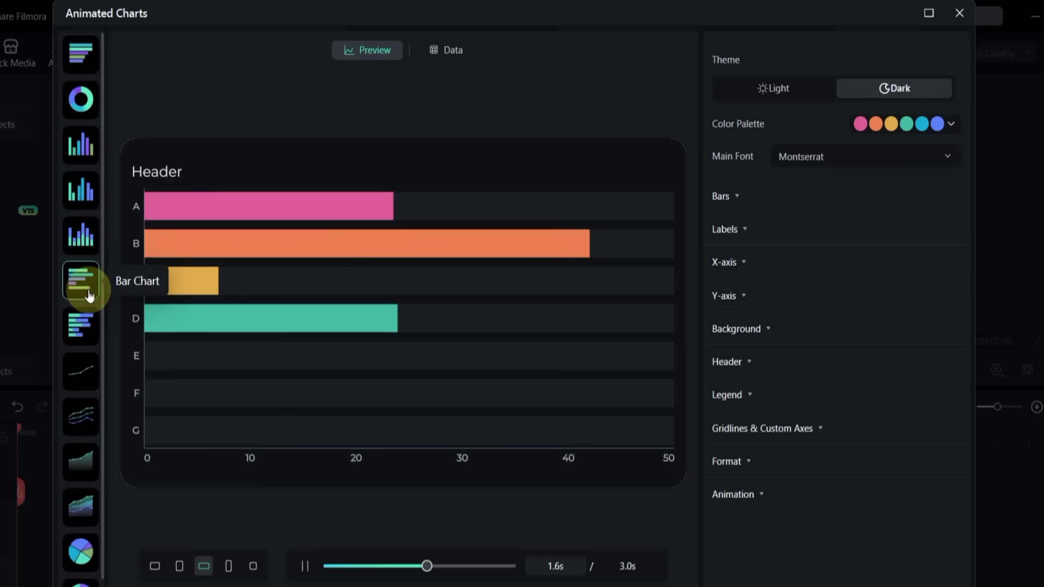
left_click(80, 371)
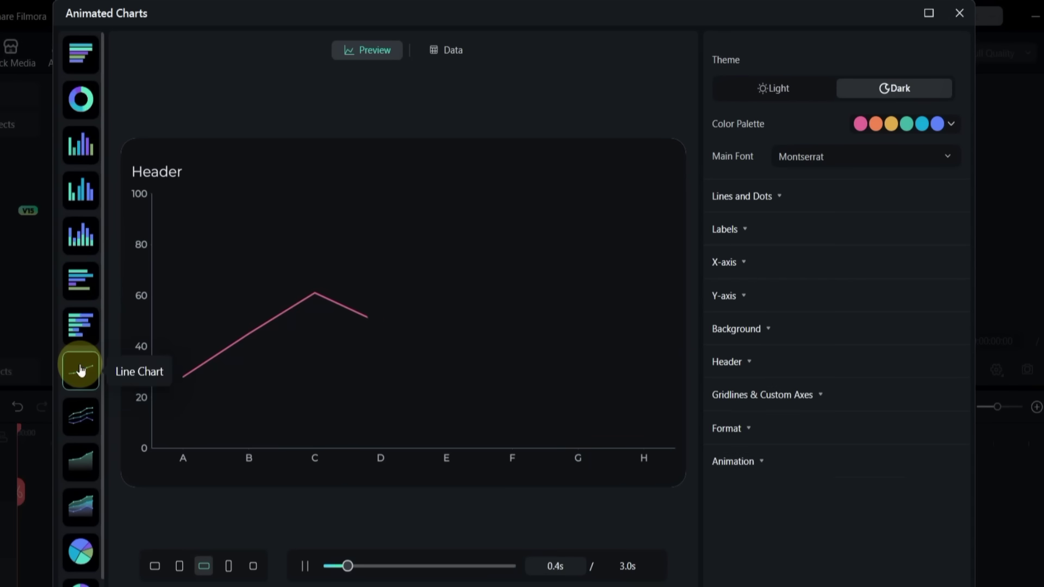
Preview the multi-line, area and pie templates, then select the Donut Chart
left_click(80, 417)
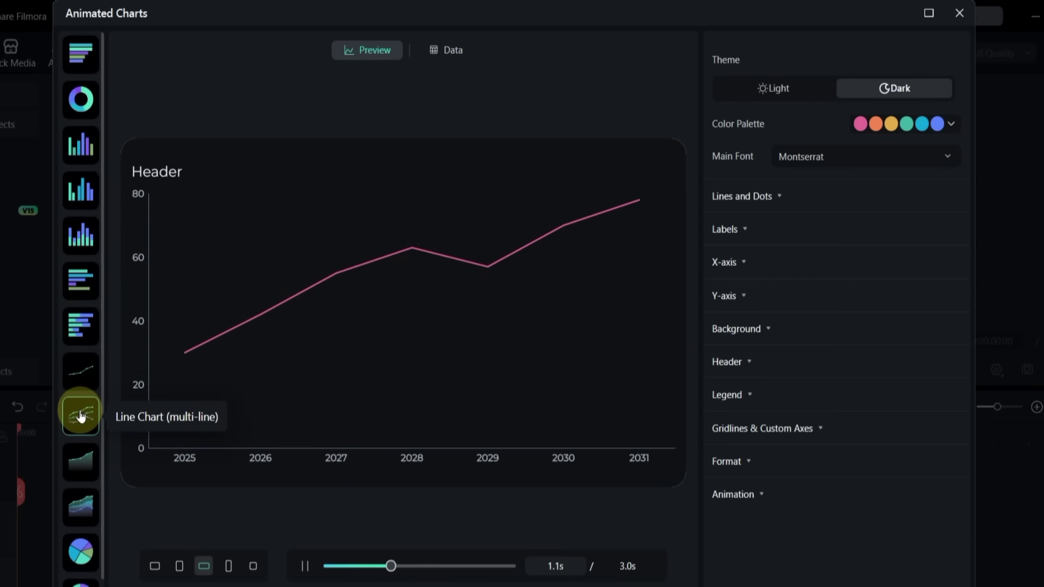
left_click(80, 461)
scroll(80, 522, "down", 1)
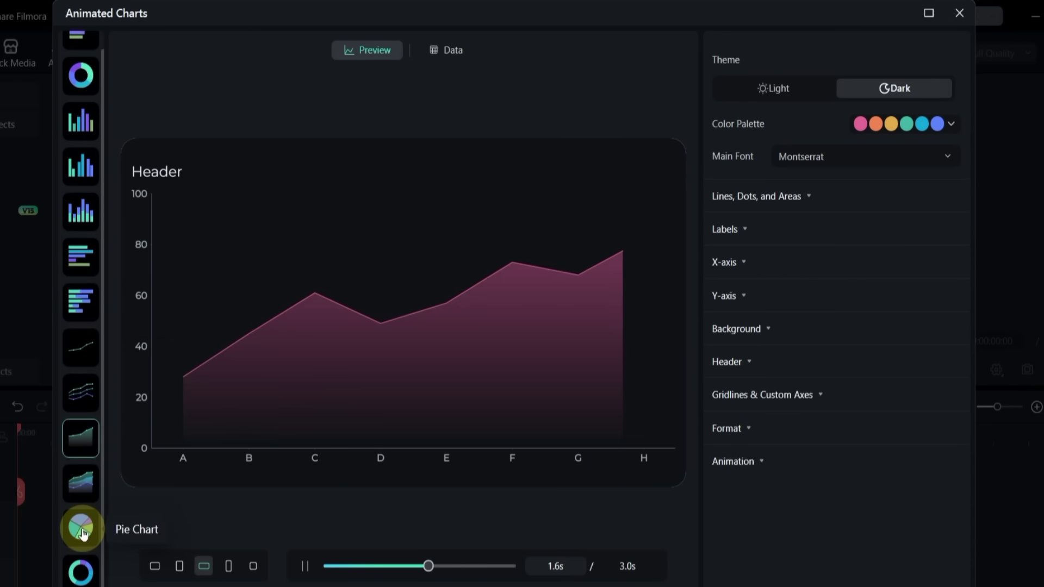
left_click(81, 530)
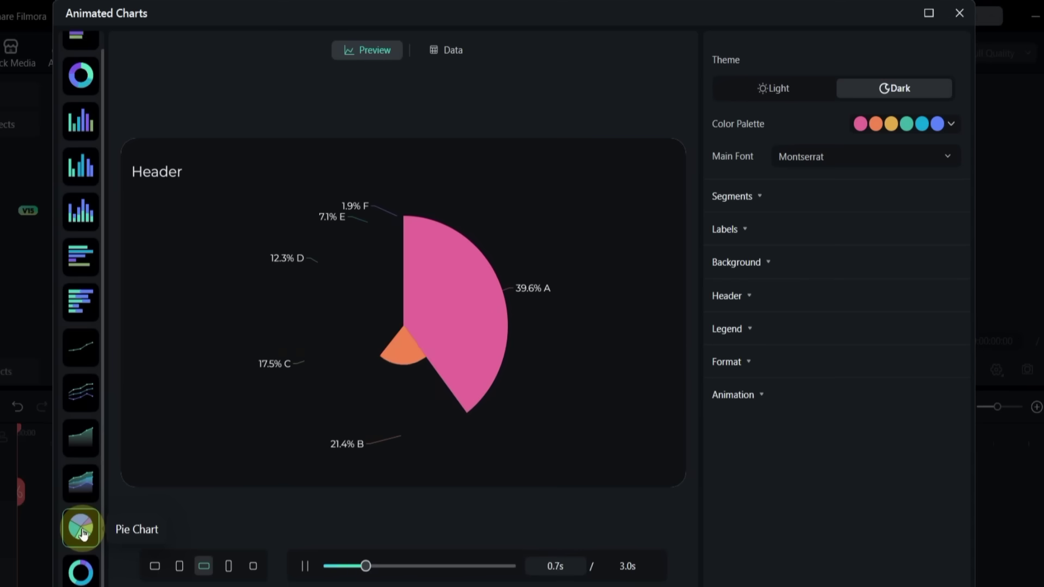
left_click(82, 573)
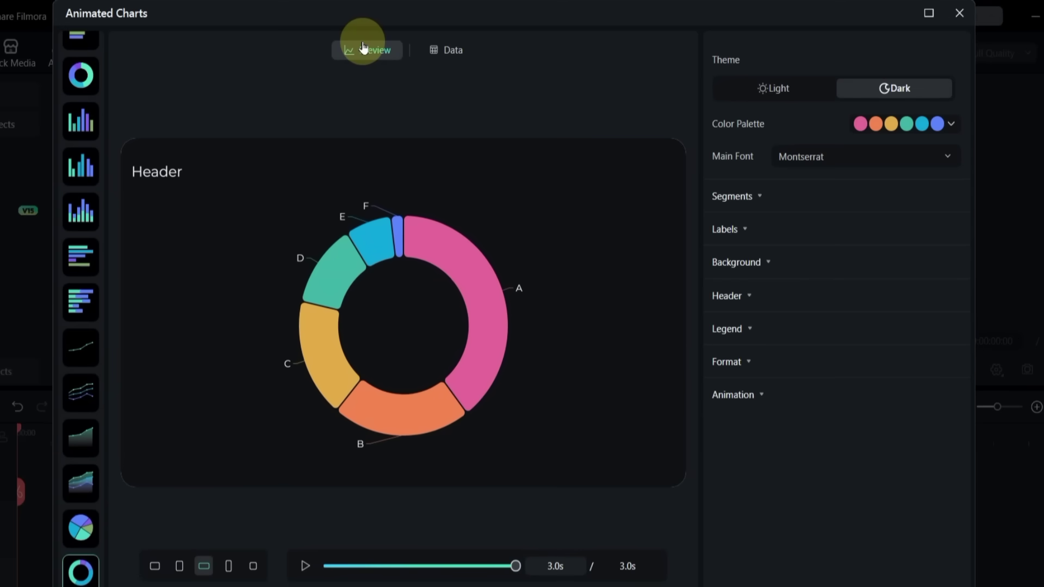
Check the donut chart's data, then select Bar Chart Race and show its data table
left_click(466, 57)
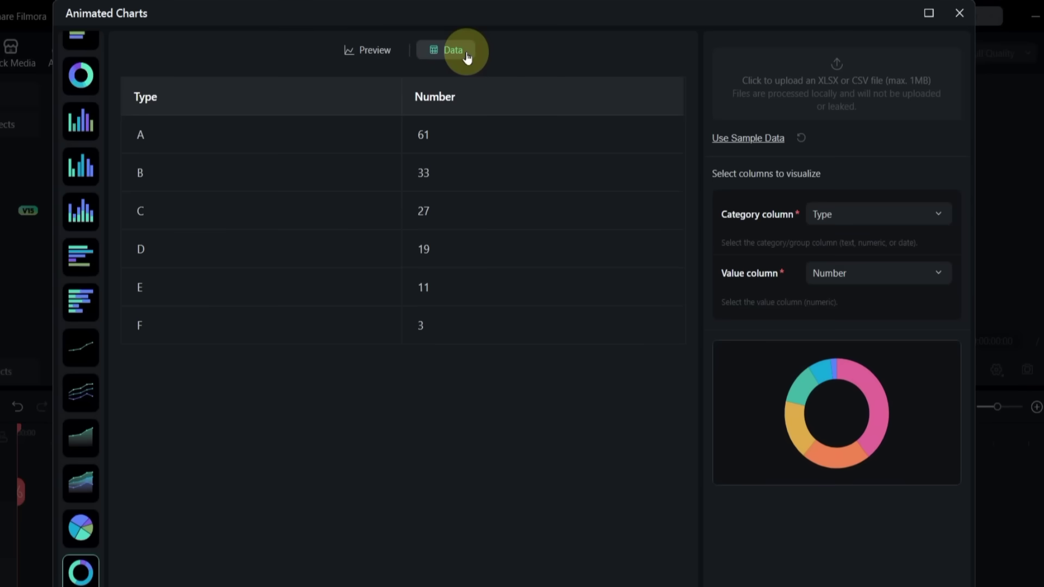
left_click(369, 52)
left_click(84, 54)
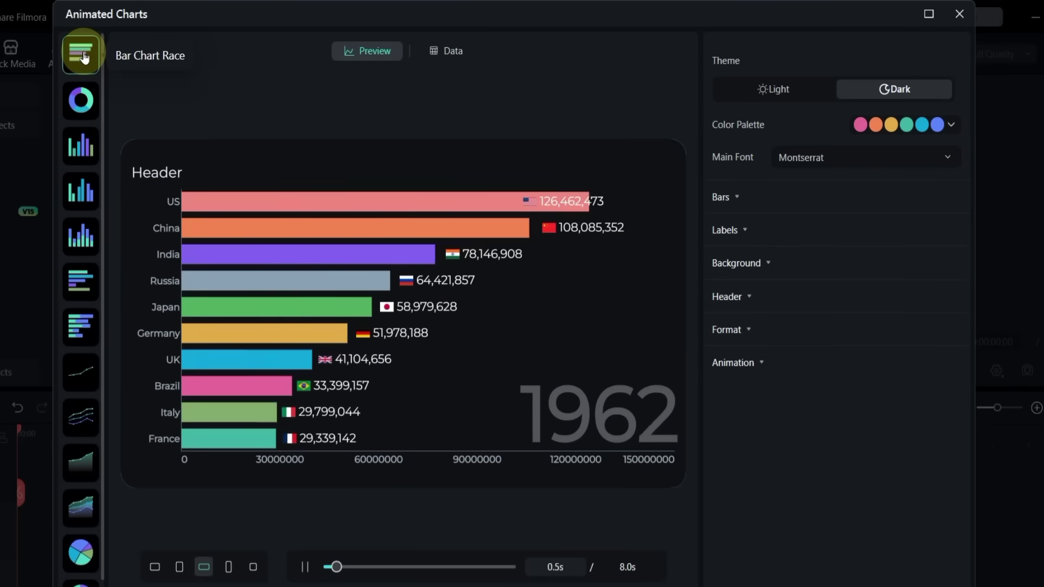
left_click(439, 54)
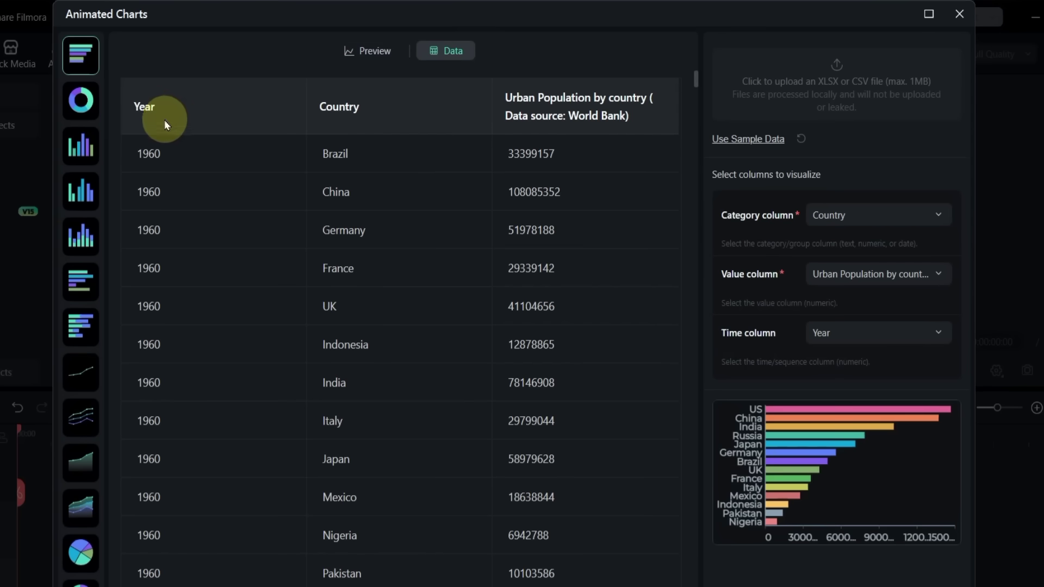
Rename the first 1960 row's country from Brazil to Italy
double_click(140, 111)
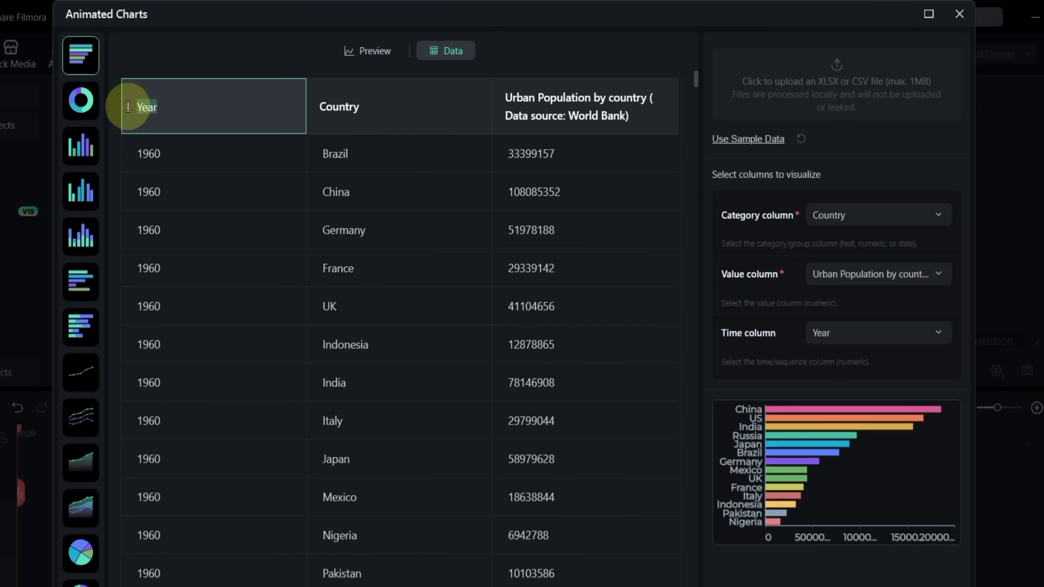
type("M")
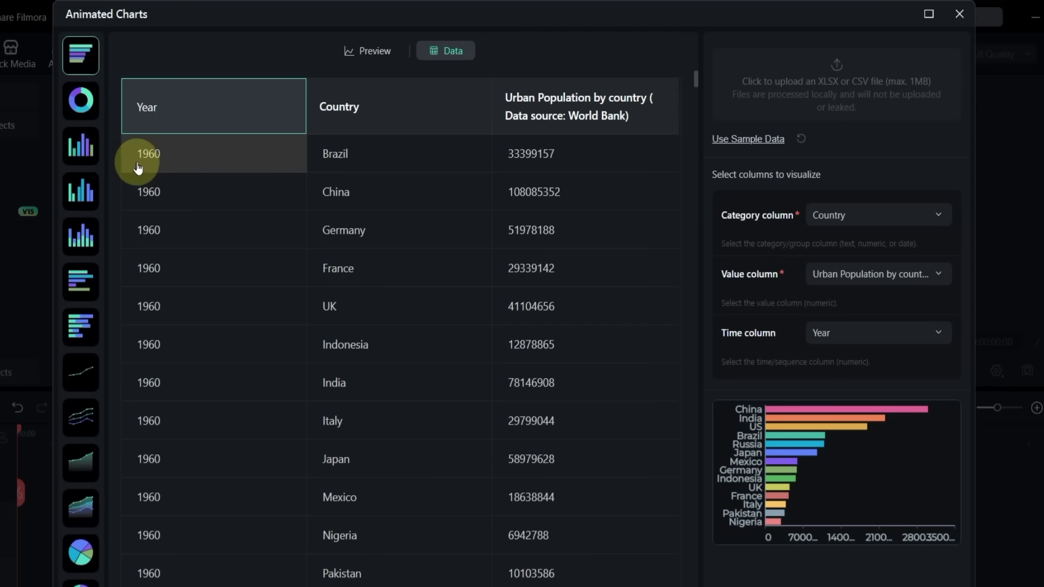
double_click(401, 159)
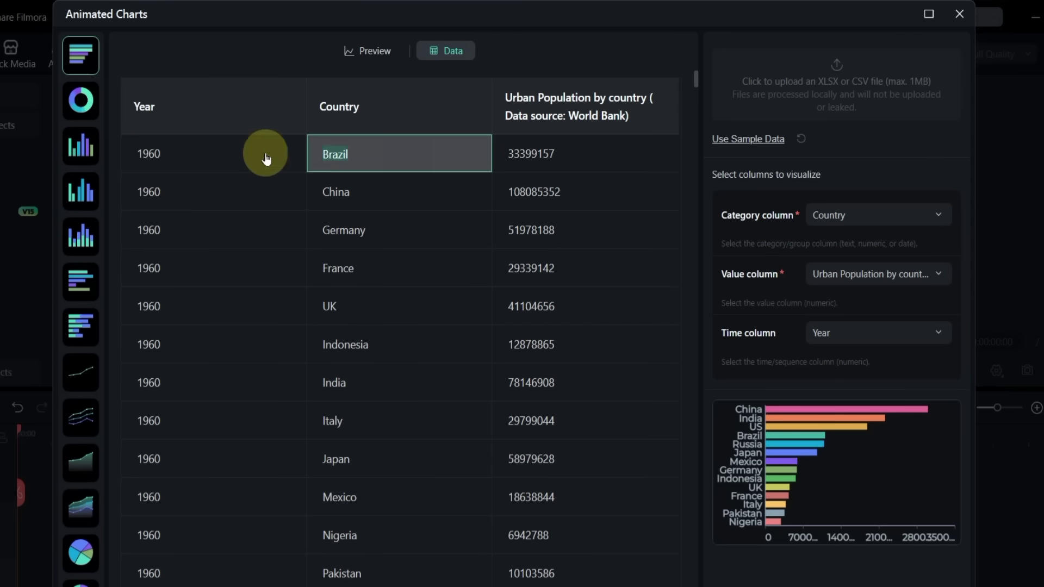
key("ctrl+a")
type("Ital")
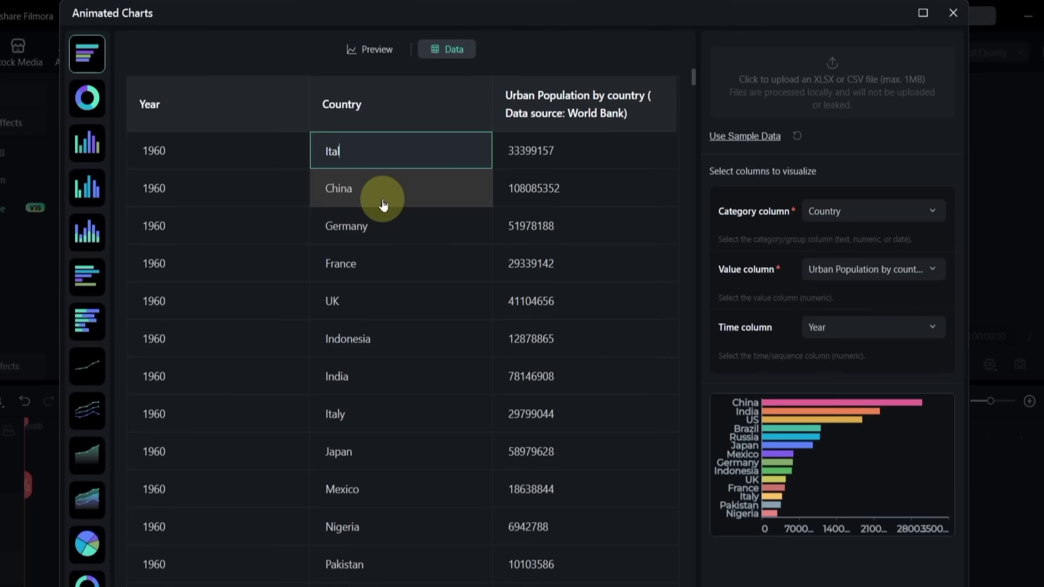
type("y")
left_click(167, 147)
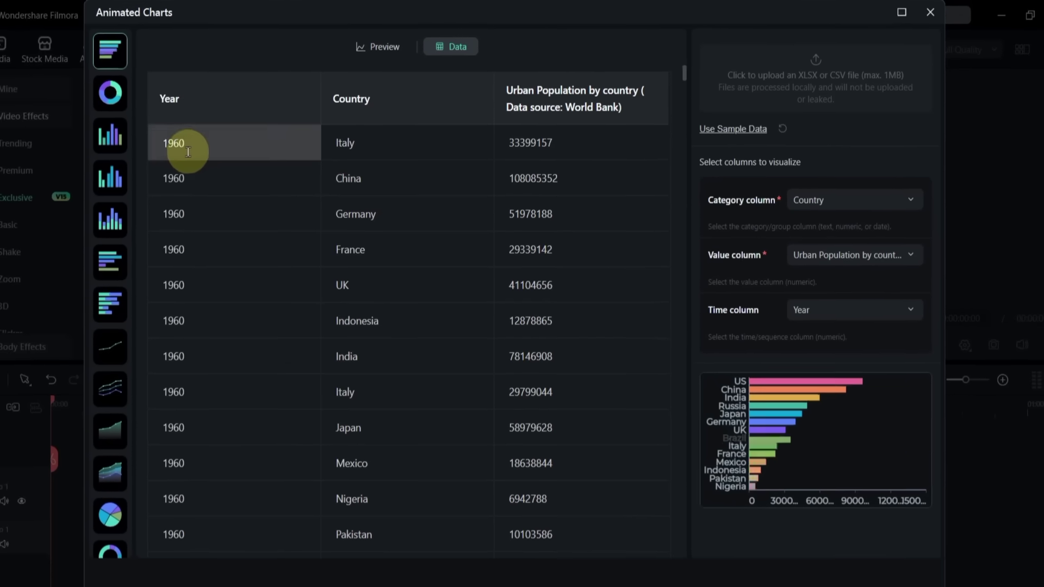
Replace Italy's population value 33399157 with 654566547
double_click(539, 137)
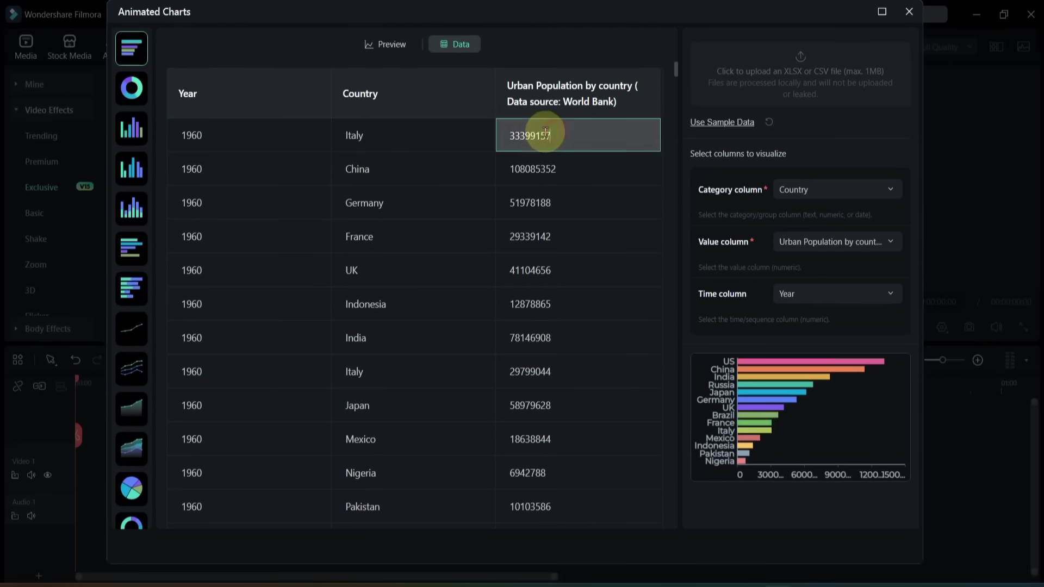
key("BackSpace")
type("654566547")
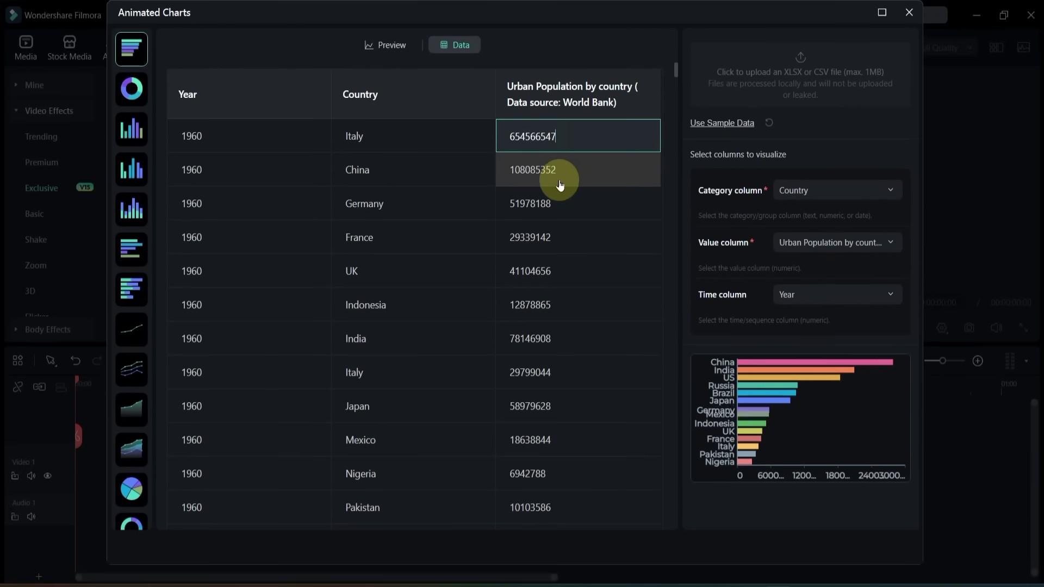
left_click(589, 89)
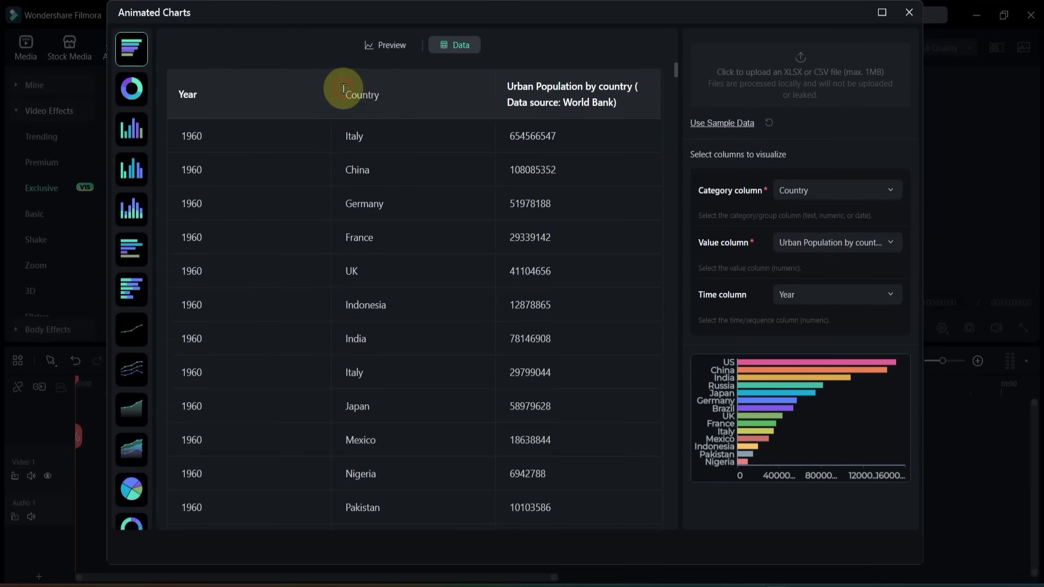
left_click(363, 98)
Try different category, value and time column mappings, restoring Country as the category
left_click(530, 53)
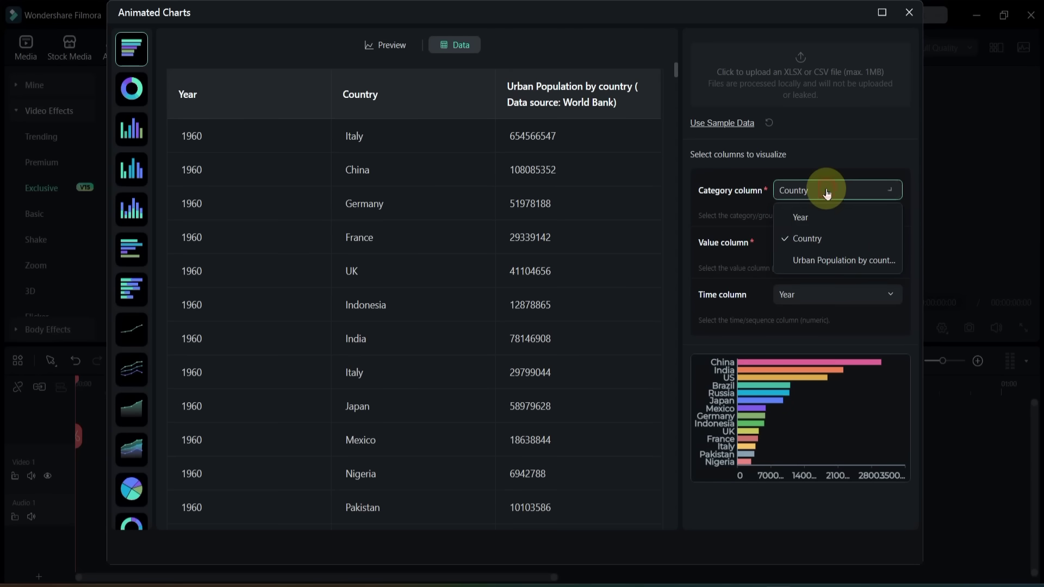
left_click(840, 260)
left_click(782, 190)
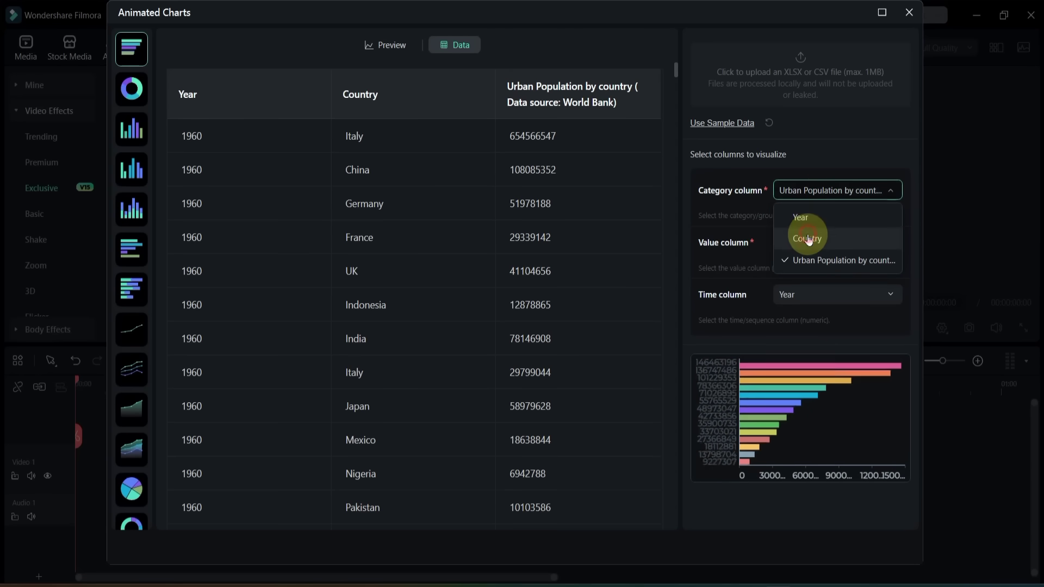
left_click(809, 238)
left_click(821, 243)
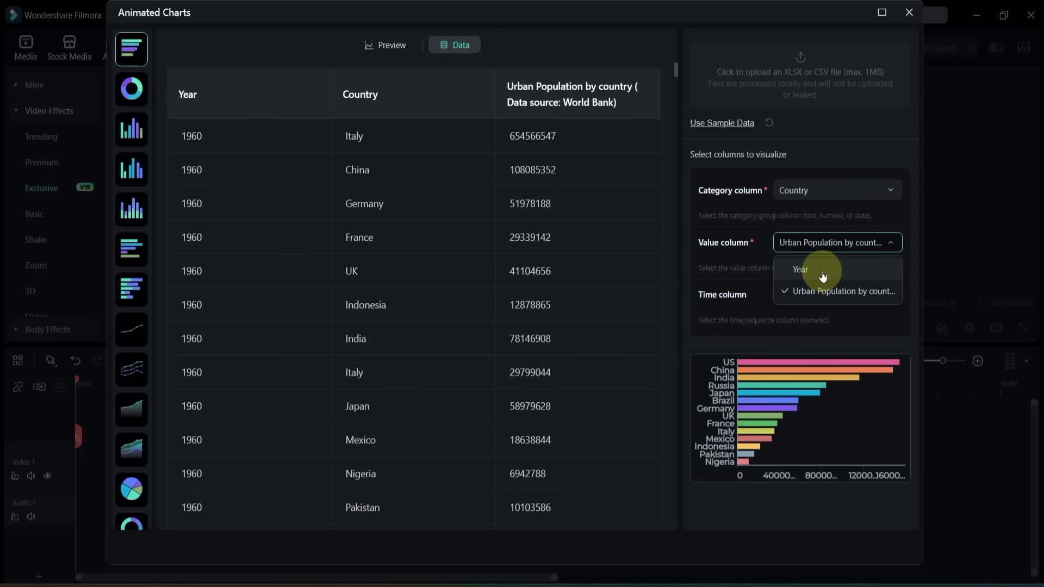
left_click(796, 269)
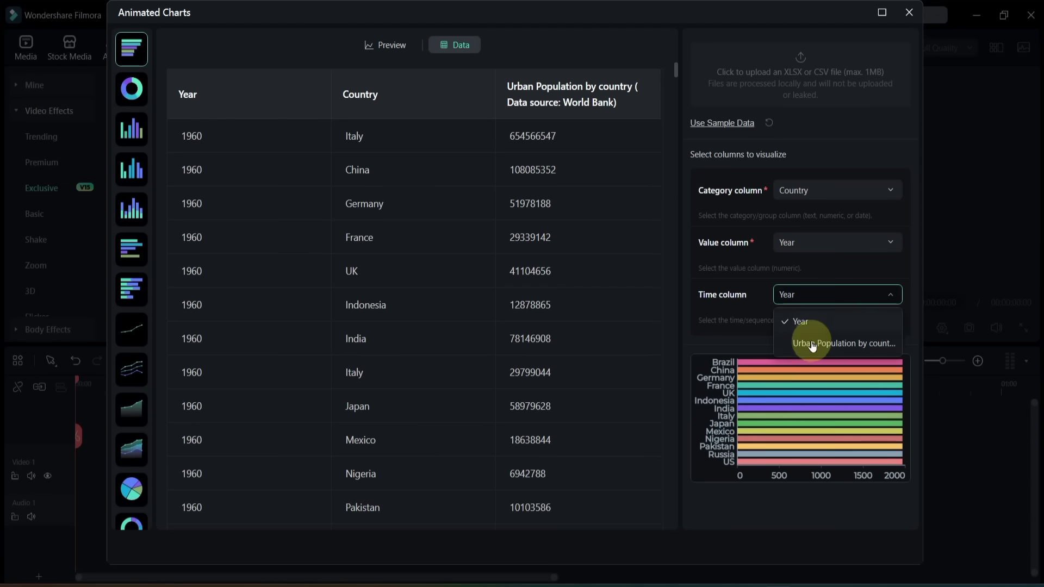
left_click(812, 345)
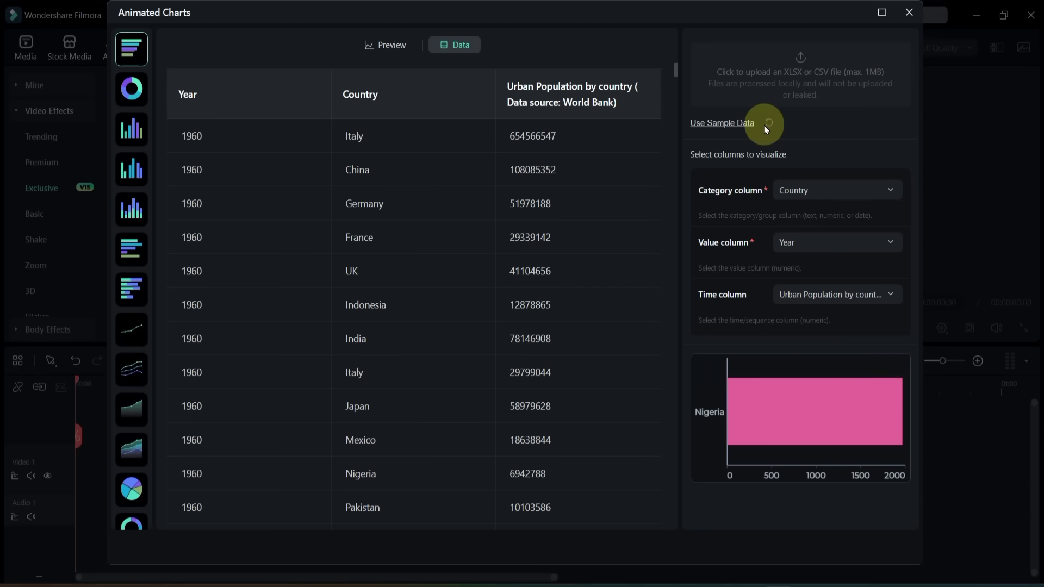
Reload the original sample data, cancel a spreadsheet upload, and show the animated preview
left_click(732, 130)
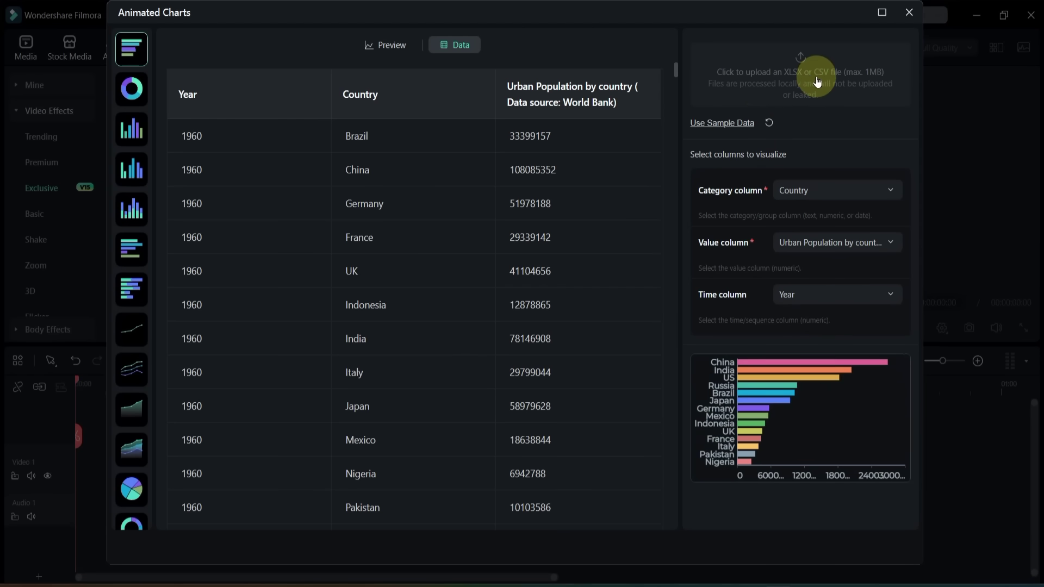
left_click(776, 74)
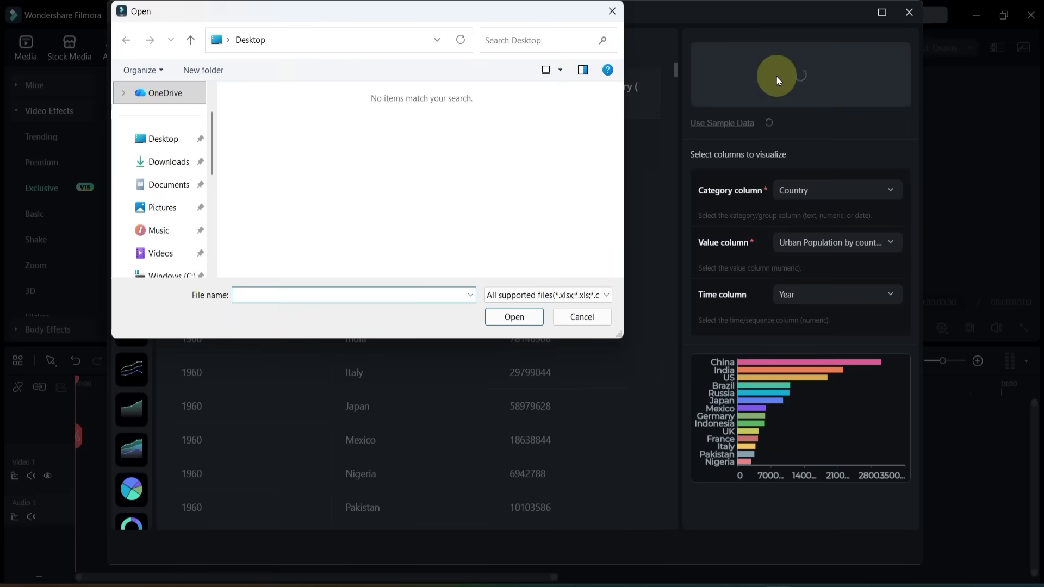
left_click(581, 317)
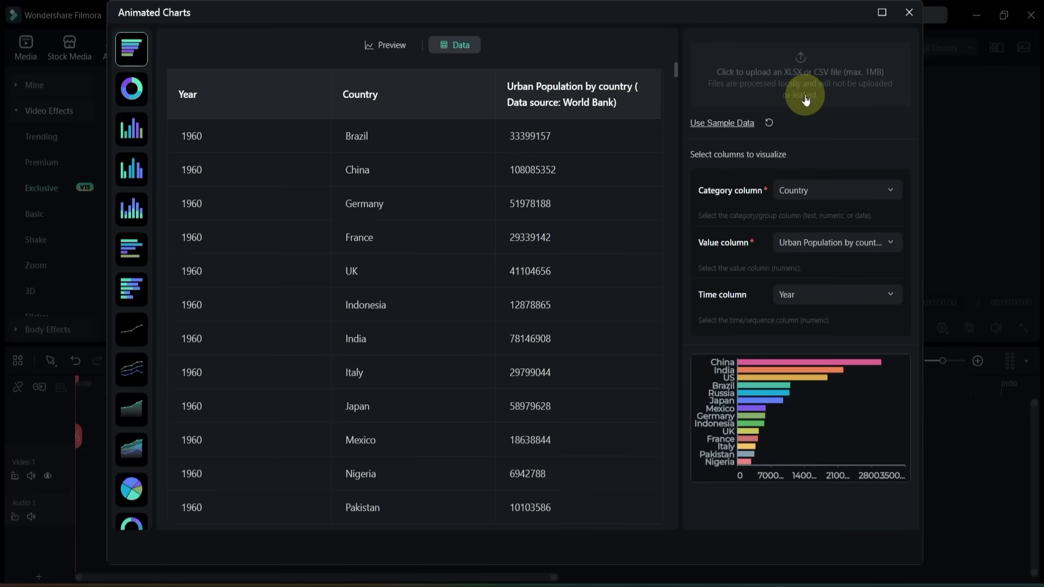
left_click(378, 46)
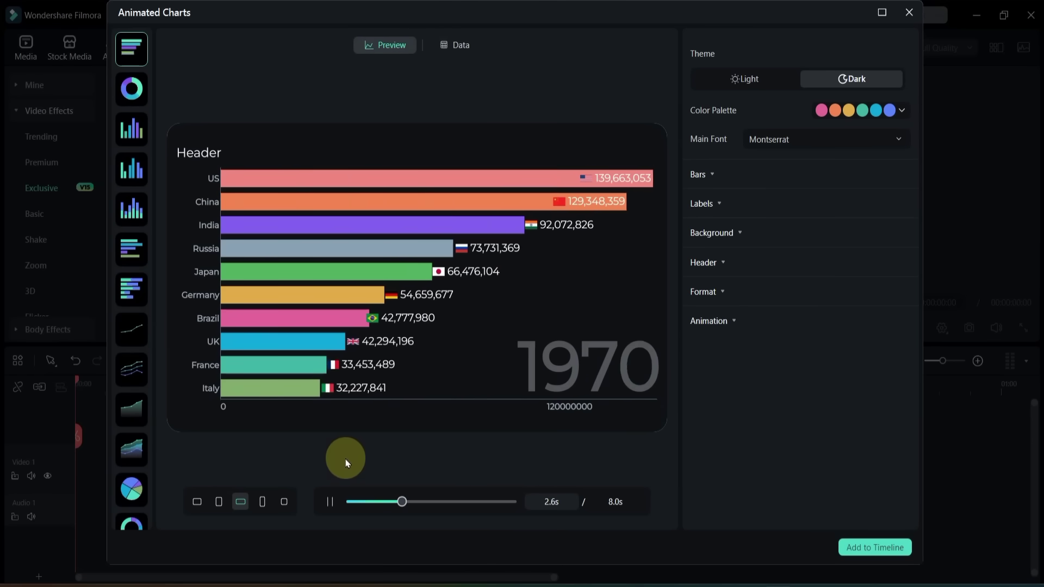
left_click(198, 502)
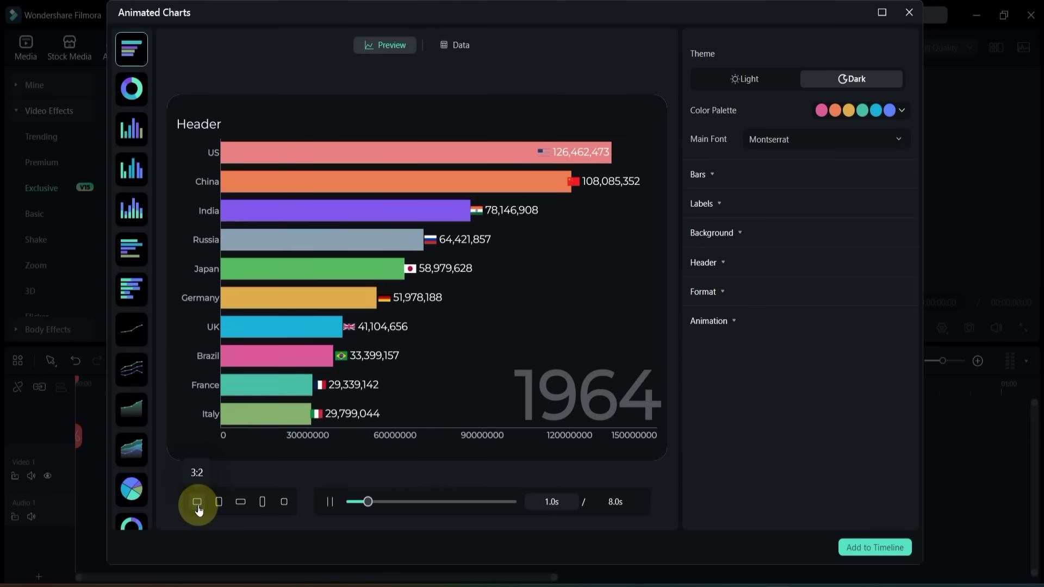
left_click(217, 503)
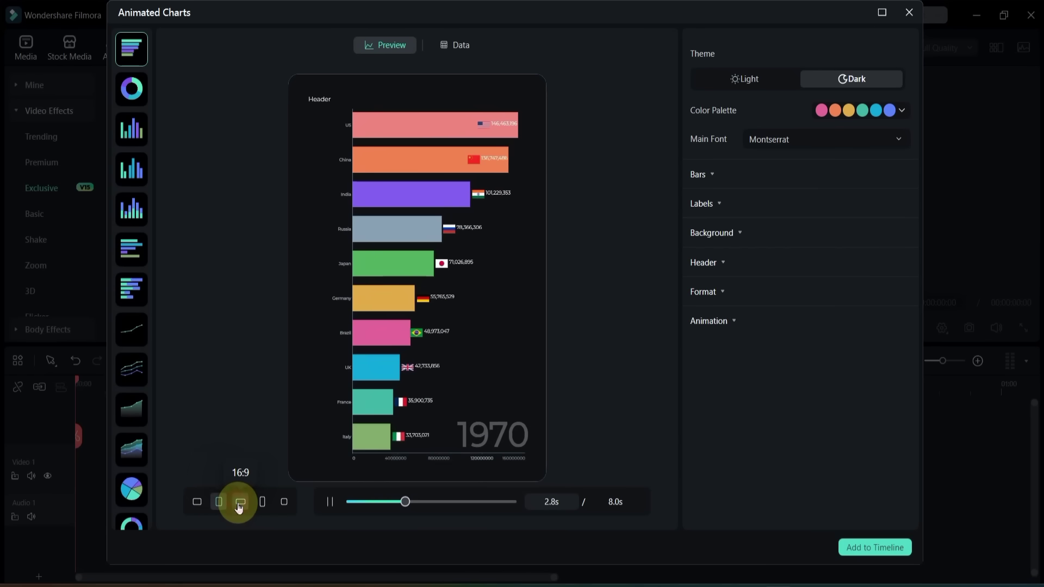
left_click(239, 503)
left_click(263, 503)
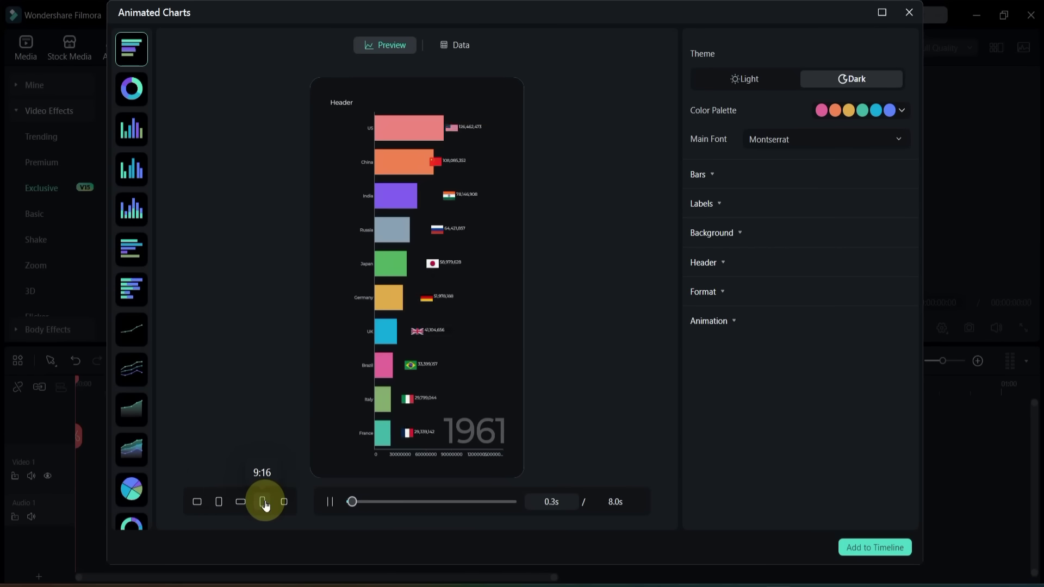
left_click(287, 503)
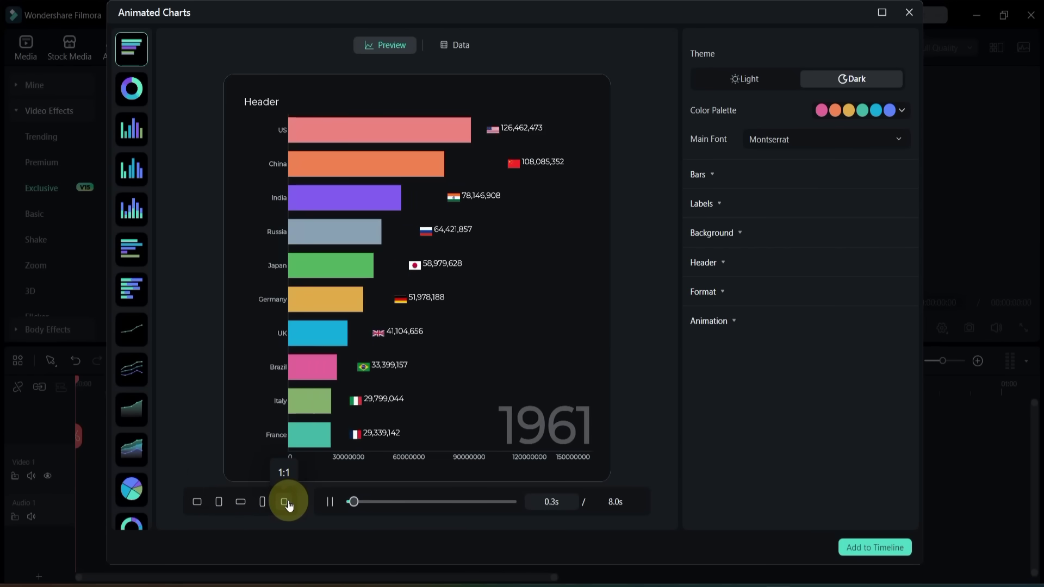
left_click(240, 503)
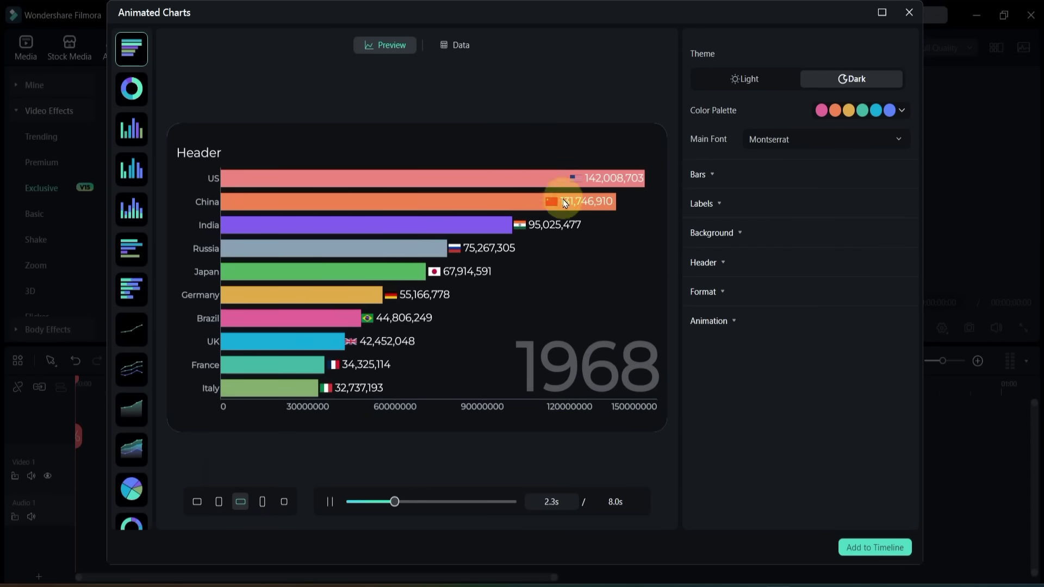
Set the chart theme to Light after briefly trying Dark
left_click(739, 79)
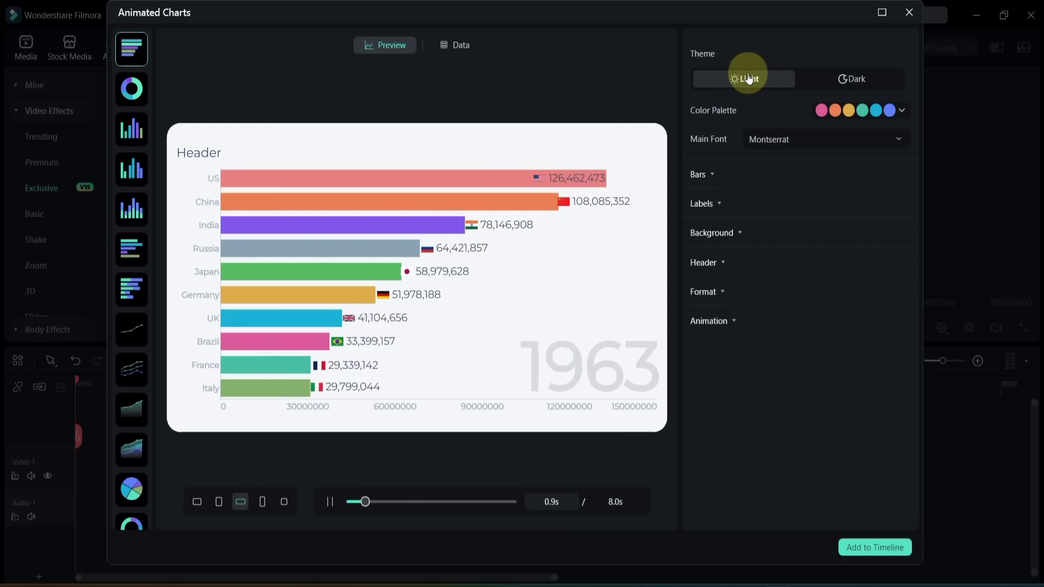
left_click(850, 82)
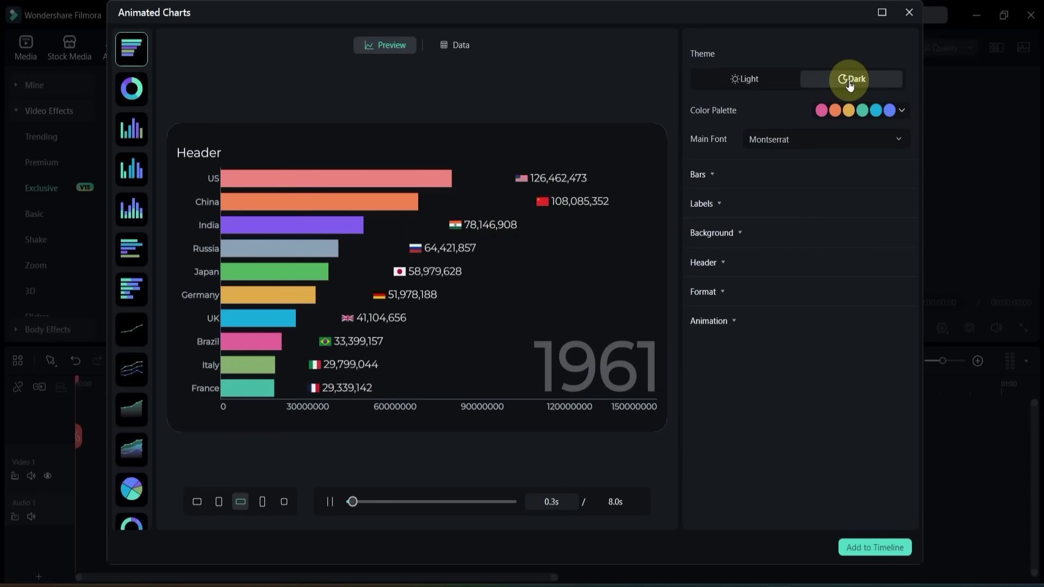
left_click(766, 86)
Try teal and dark-blue palettes, then apply the warm orange and yellow palette
left_click(901, 112)
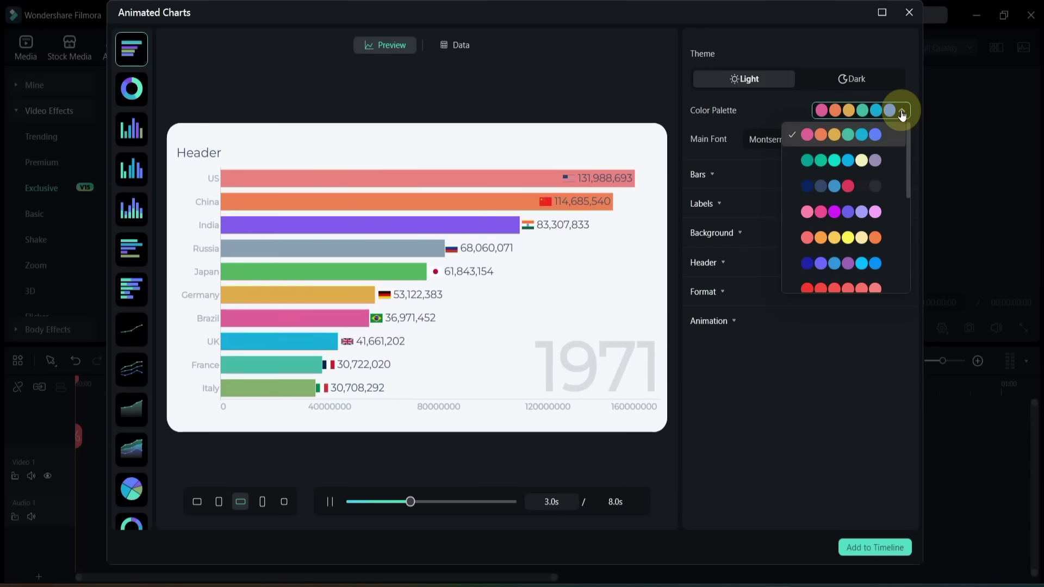
left_click(865, 159)
left_click(862, 115)
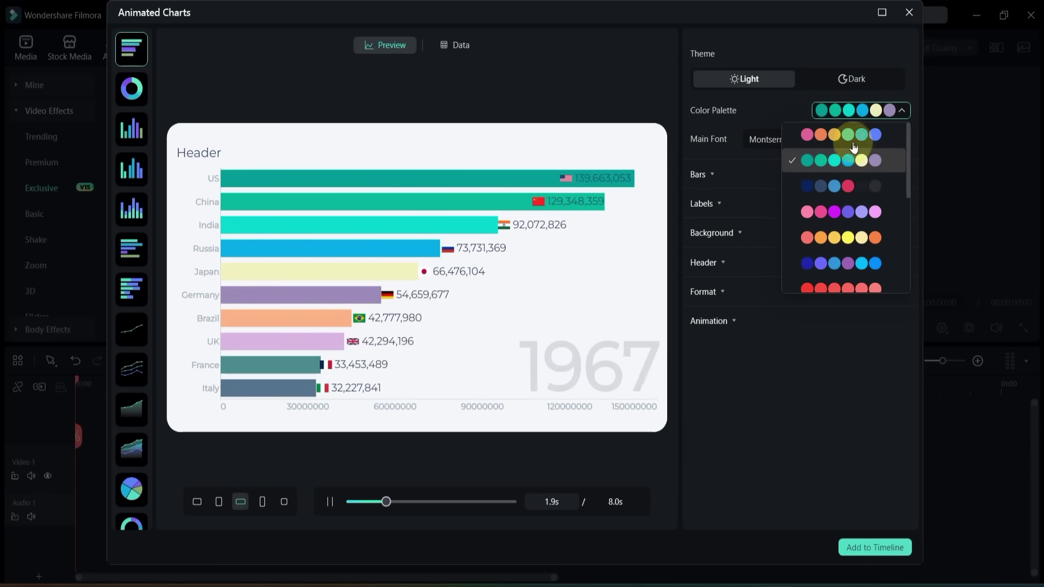
left_click(834, 186)
left_click(867, 112)
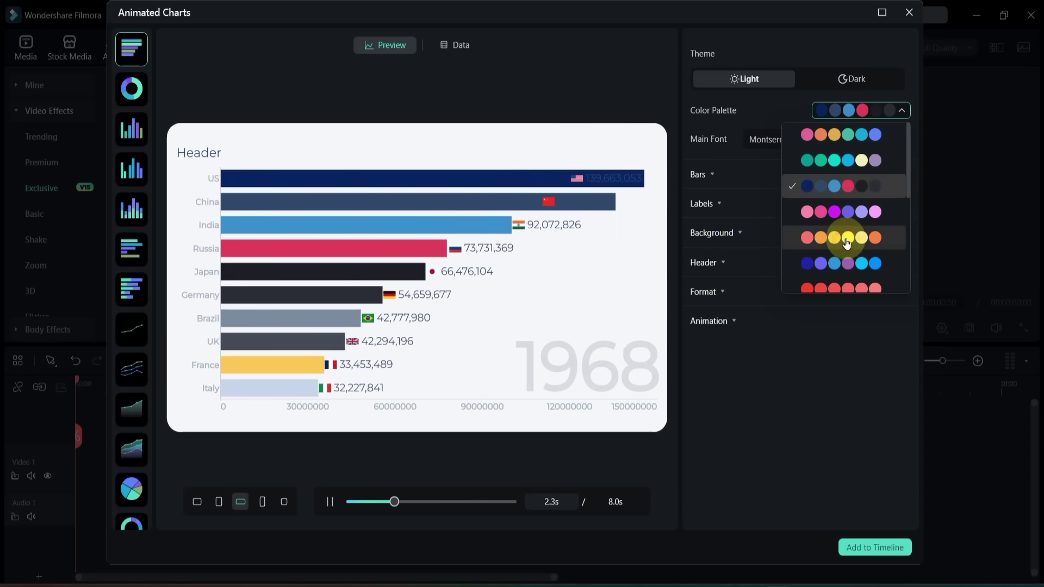
left_click(846, 238)
left_click(864, 111)
scroll(852, 261, "down", 3)
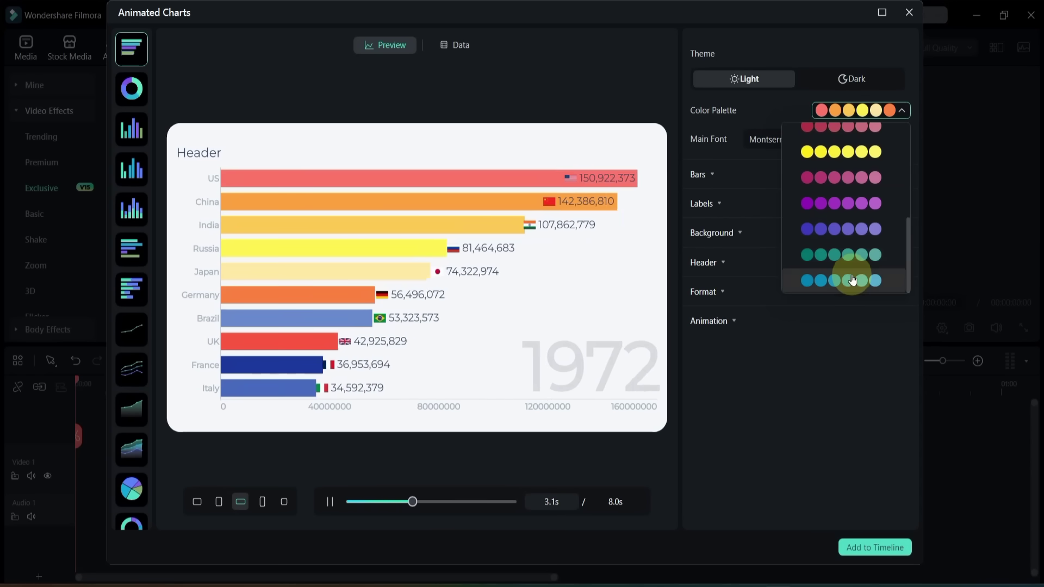
Try Noto Sans TC and Oswald as the main font, then settle on Noto Sans
left_click(787, 135)
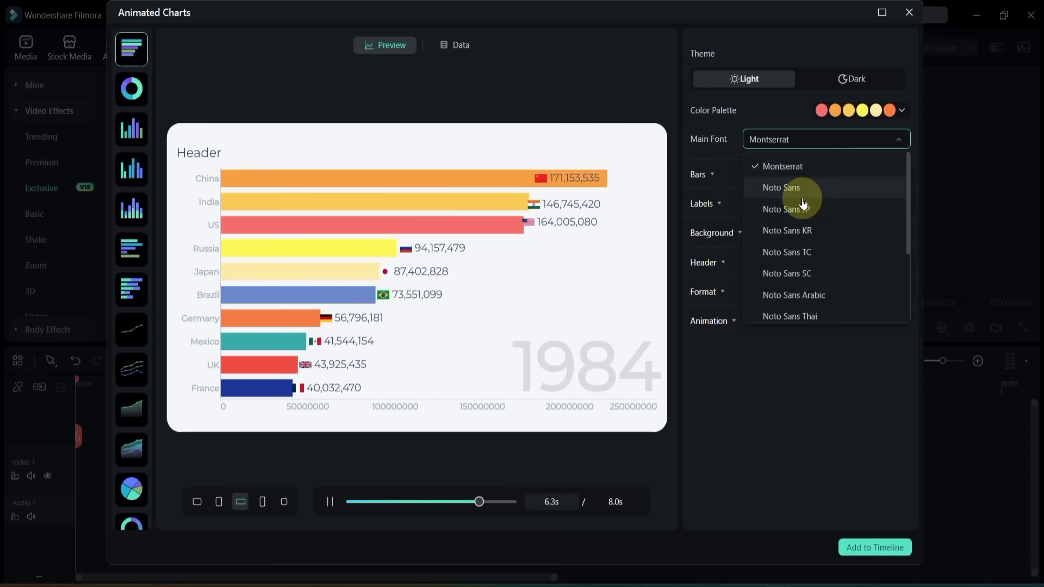
left_click(807, 189)
left_click(799, 140)
left_click(798, 252)
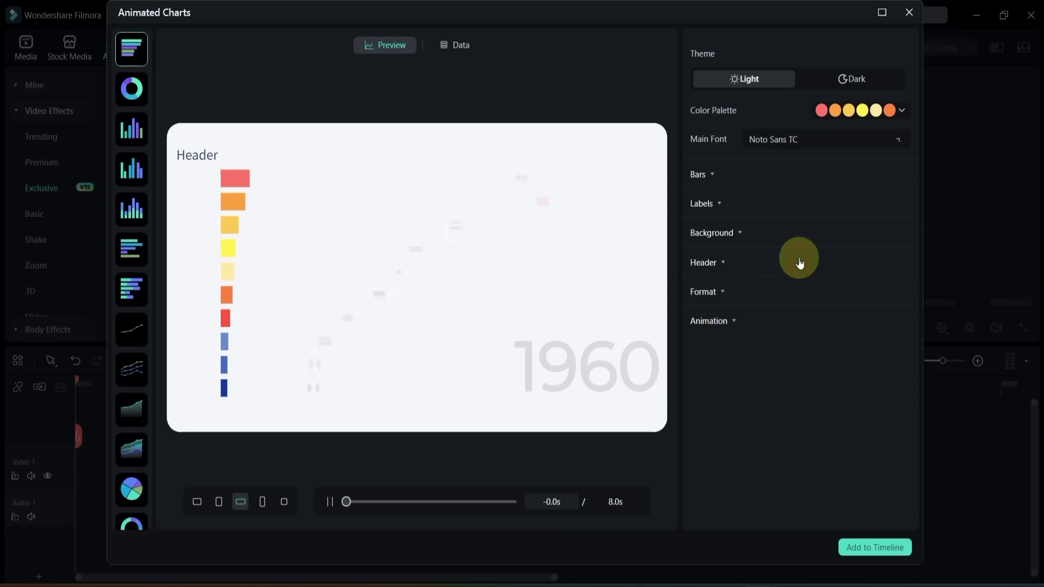
left_click(788, 141)
scroll(800, 277, "down", 2)
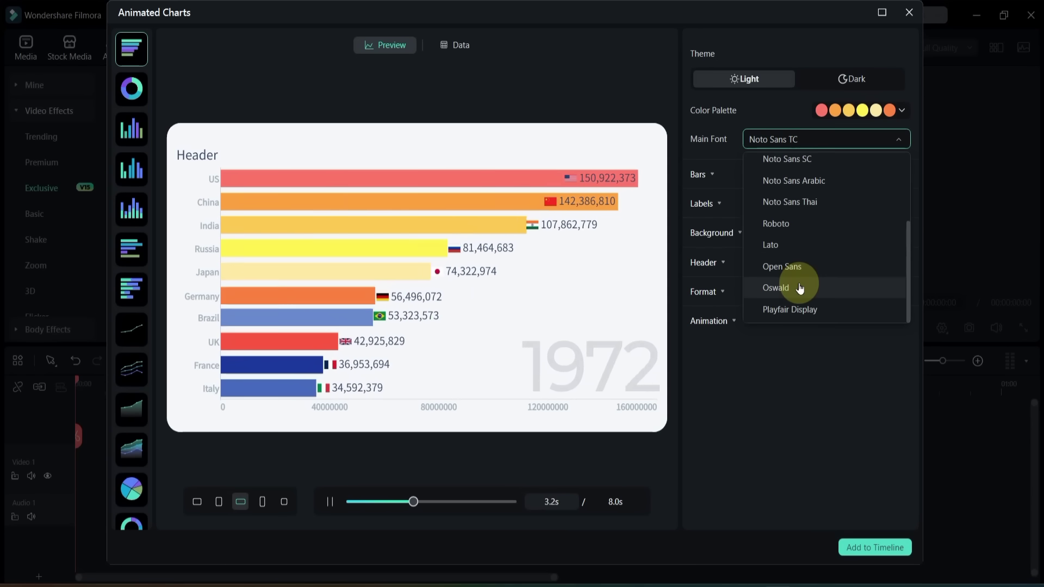
left_click(799, 288)
left_click(800, 140)
left_click(805, 191)
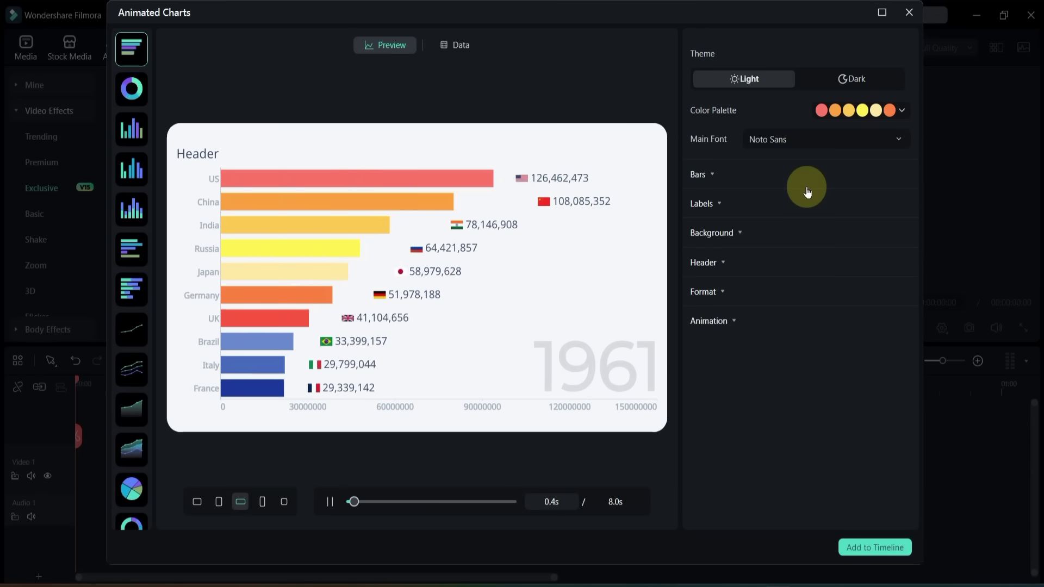
Raise the number of bars in the chart race to 13
left_click(716, 173)
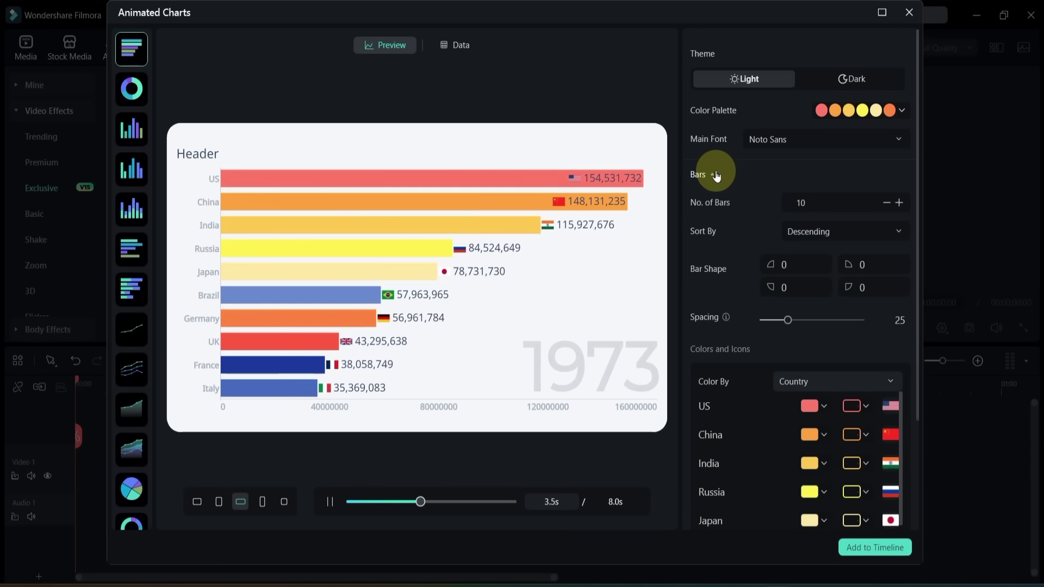
left_click(897, 203)
left_click(898, 202)
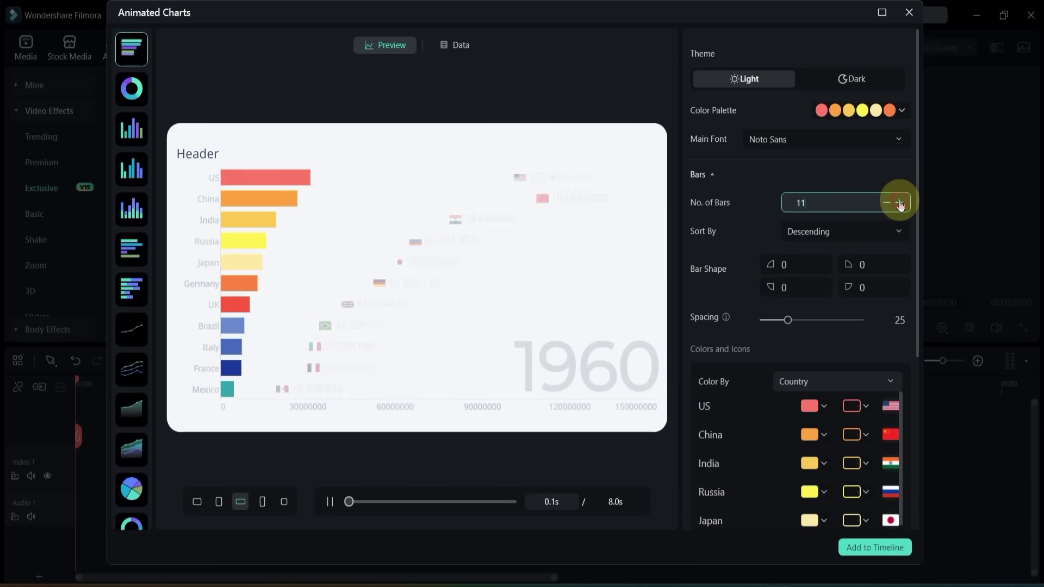
left_click(899, 203)
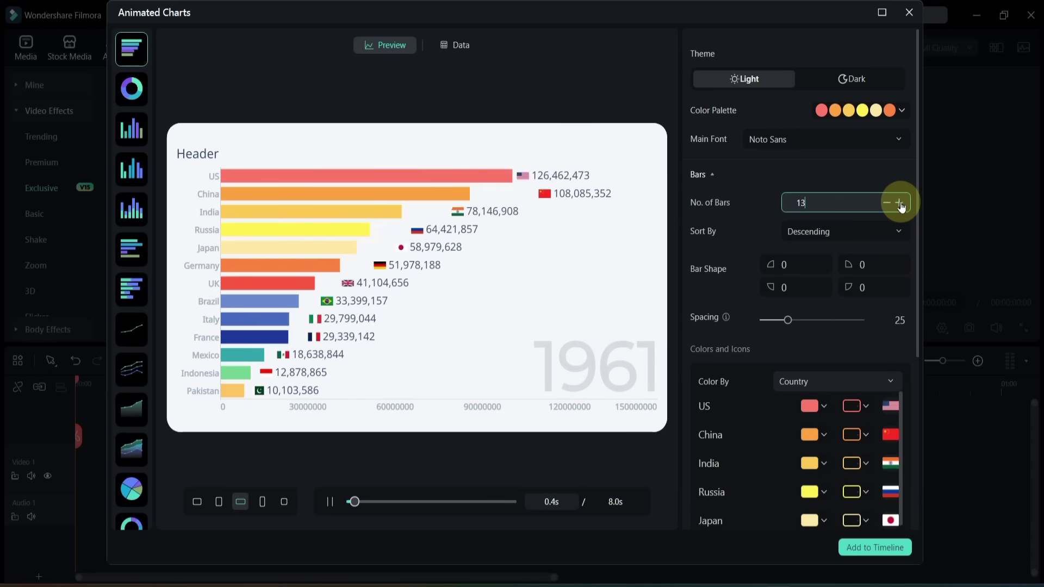
Keep descending bar sorting, round the bar corners to 5, and narrow spacing to 16
left_click(862, 232)
left_click(833, 278)
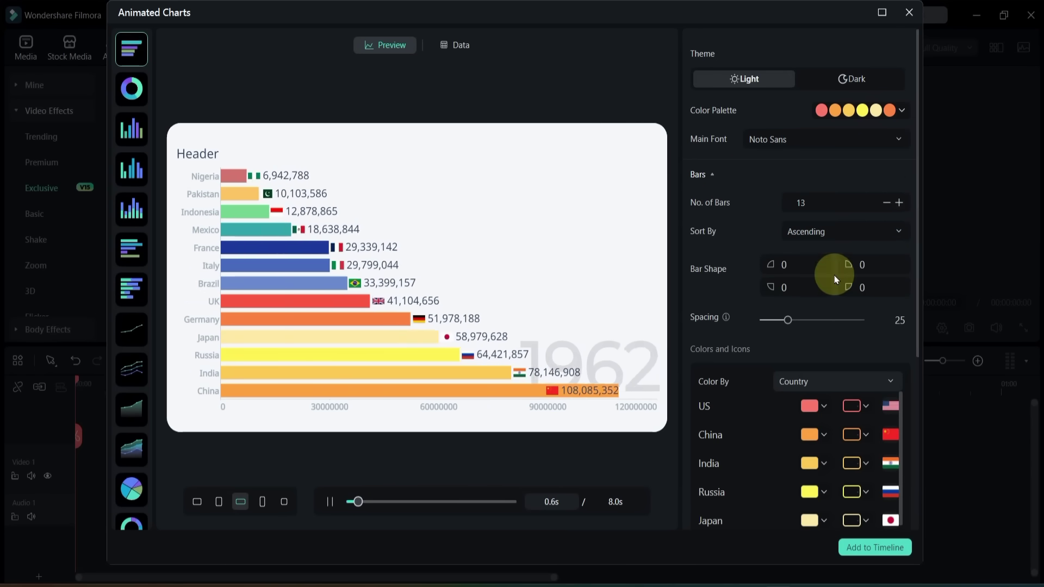
left_click(834, 233)
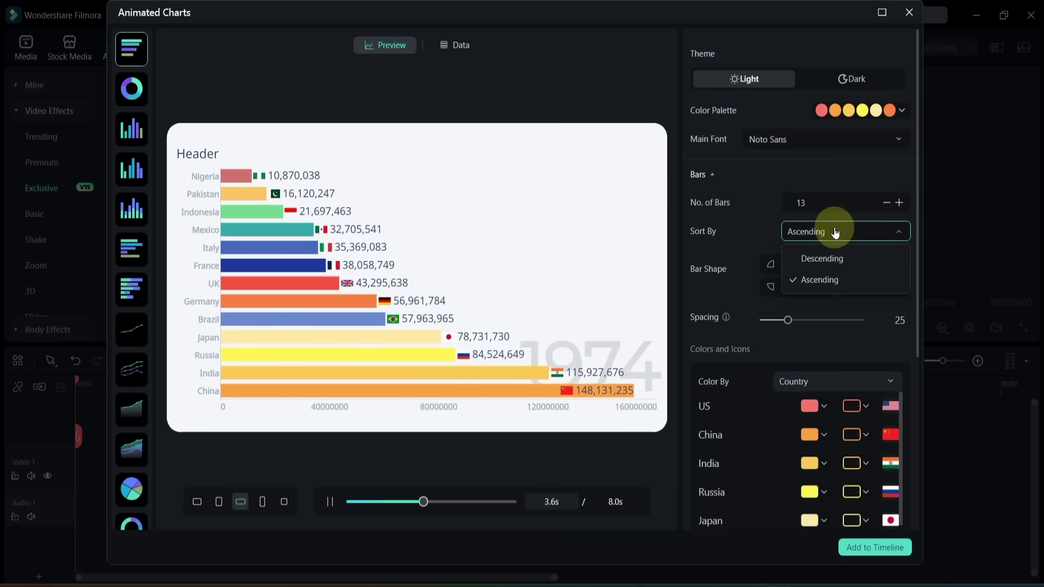
left_click(834, 259)
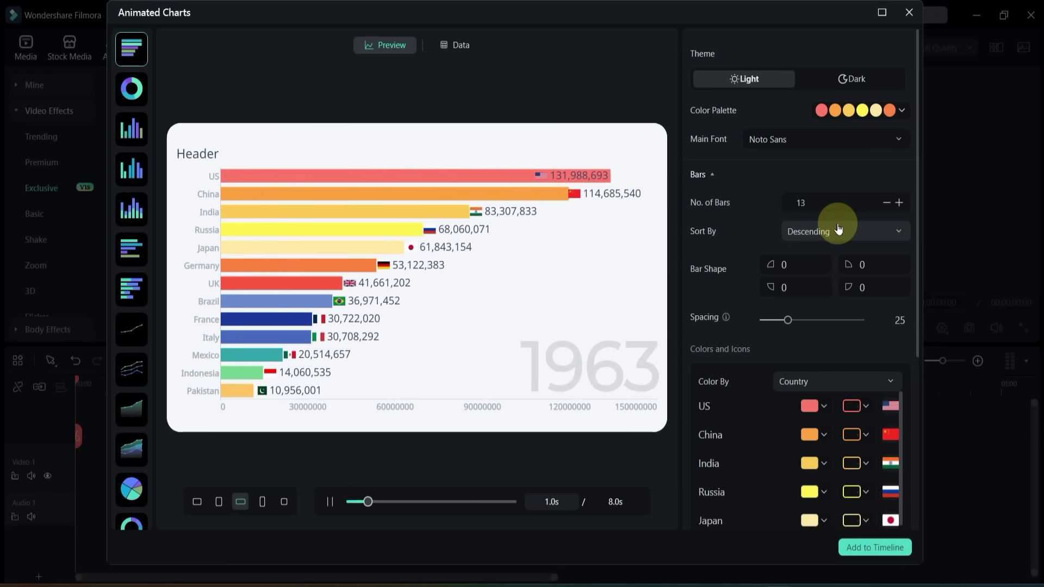
left_click(790, 265)
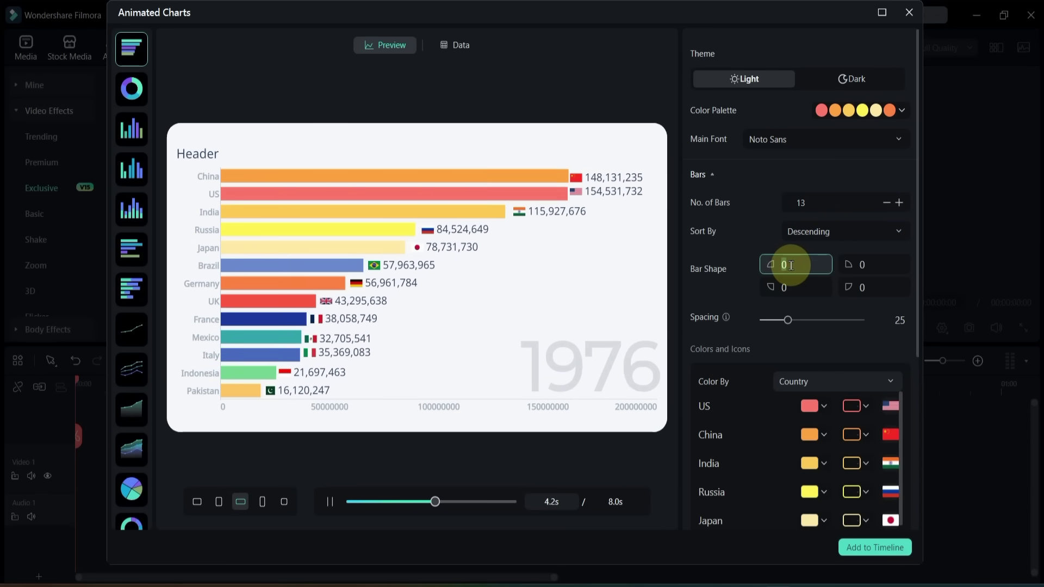
type("5")
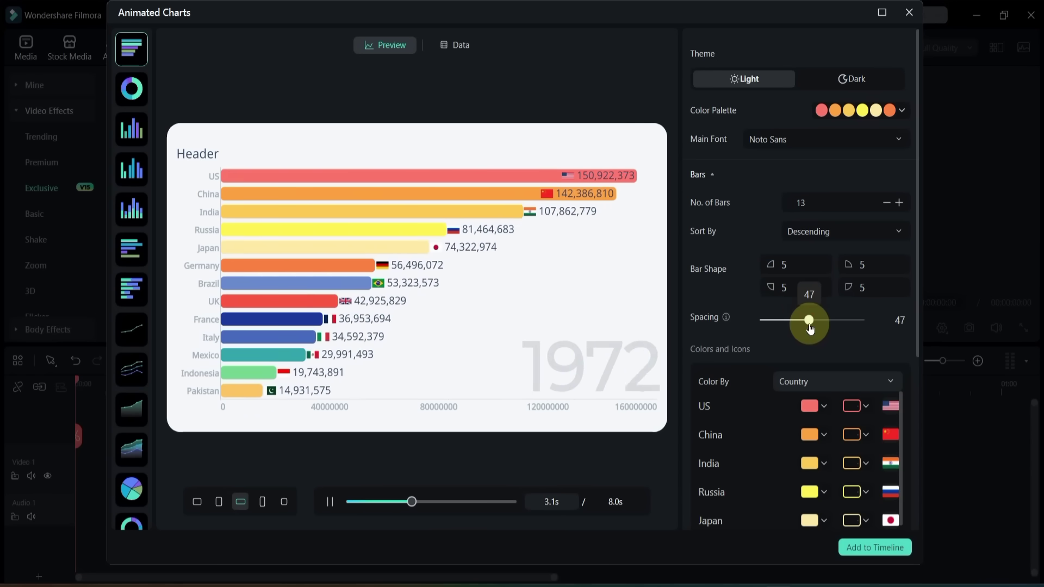
left_click_drag(785, 331, 780, 331)
scroll(736, 326, "down", 2)
scroll(739, 327, "down", 3)
scroll(741, 327, "up", 3)
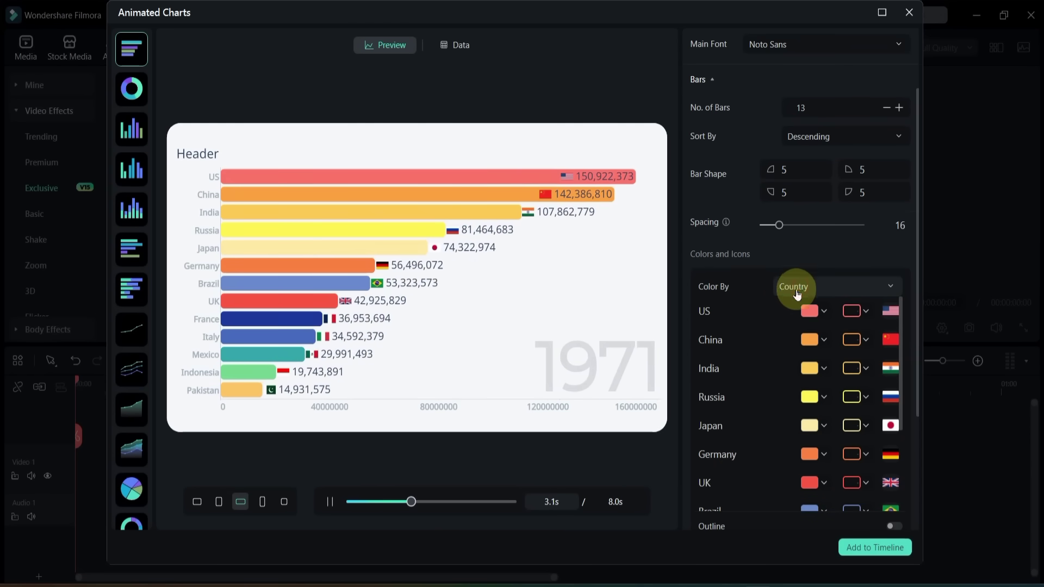
Change China's bar colour to a lighter blue-violet
left_click(796, 293)
left_click(727, 344)
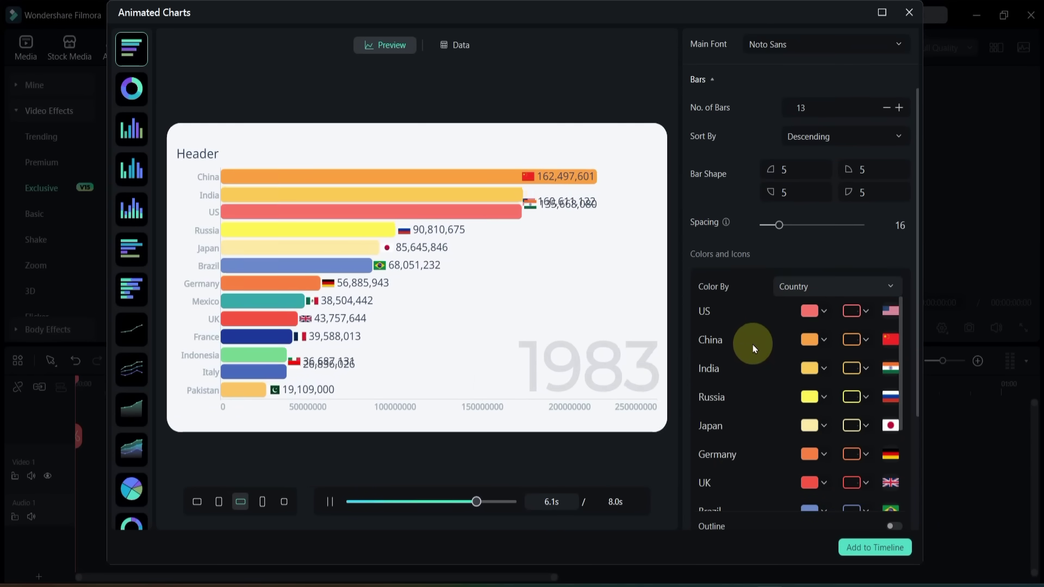
left_click(810, 339)
left_click_drag(812, 243, 821, 246)
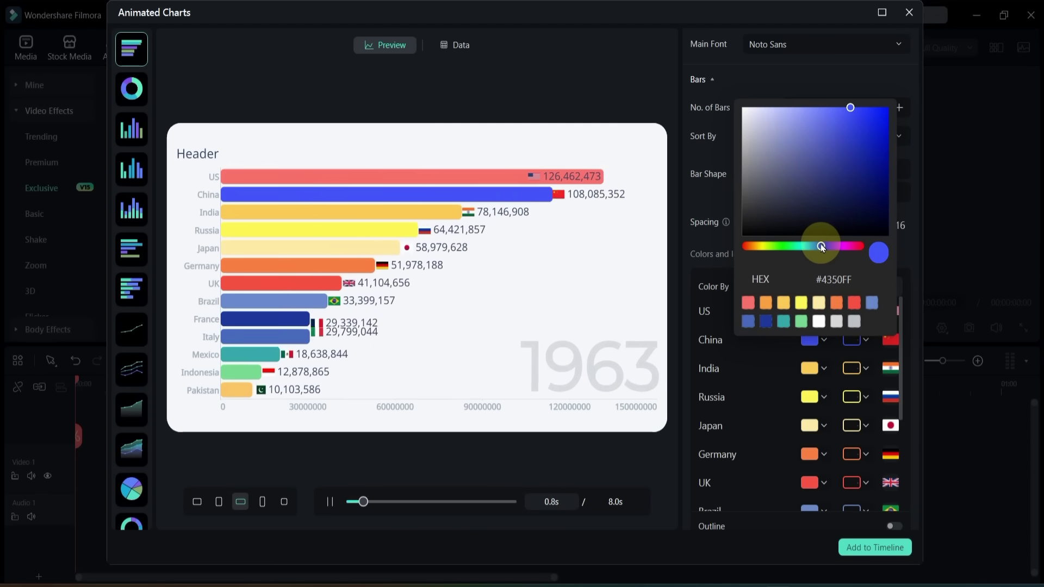
left_click(704, 204)
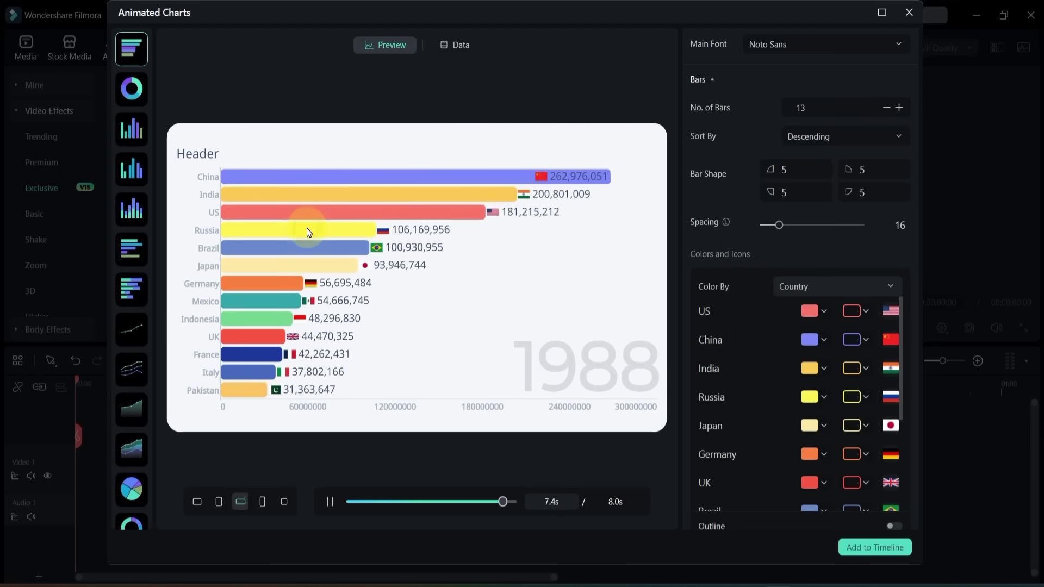
Change Russia's bar colour to red
left_click(823, 399)
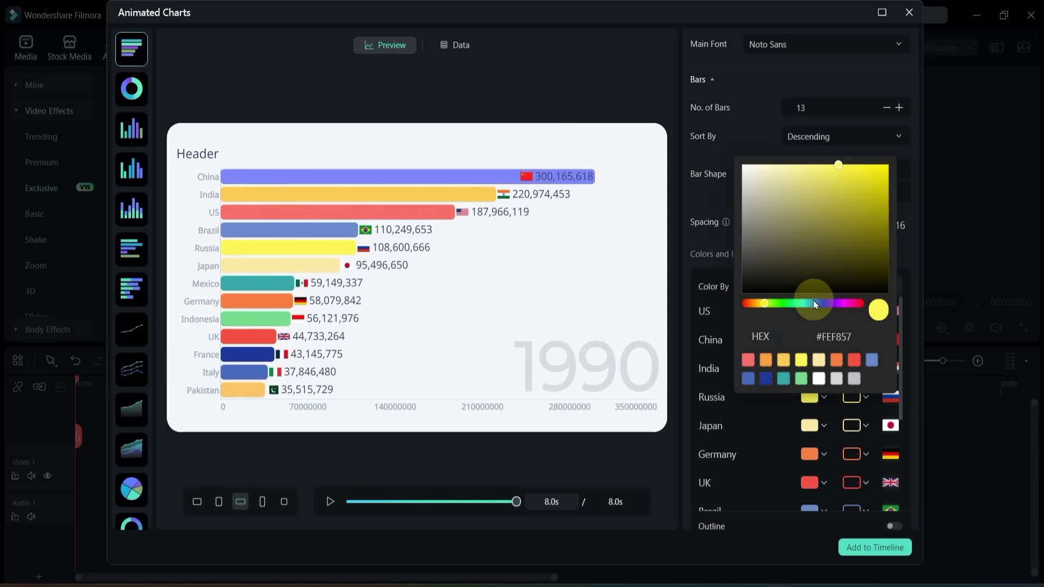
left_click_drag(814, 304, 854, 307)
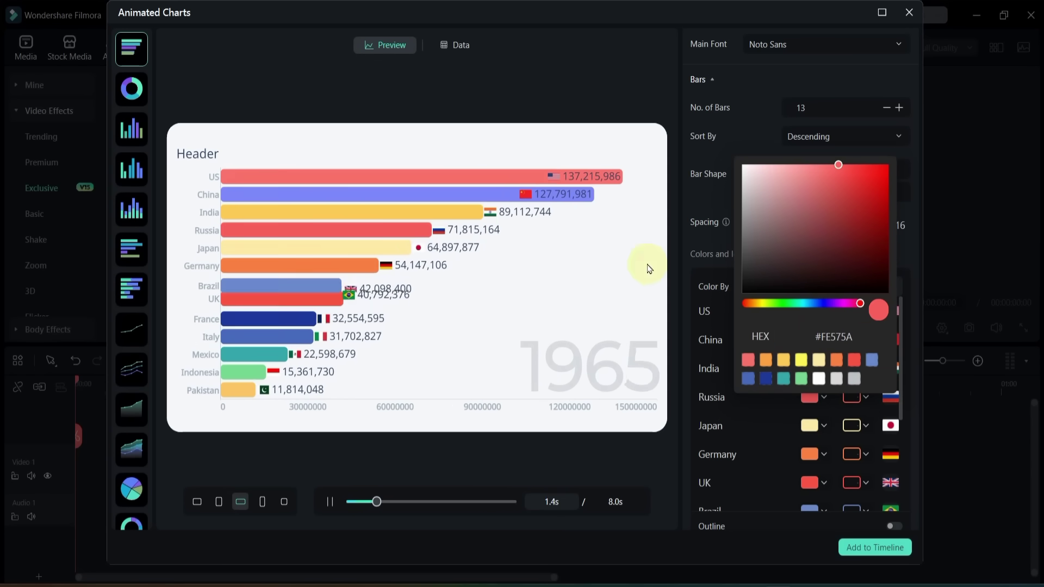
left_click(692, 399)
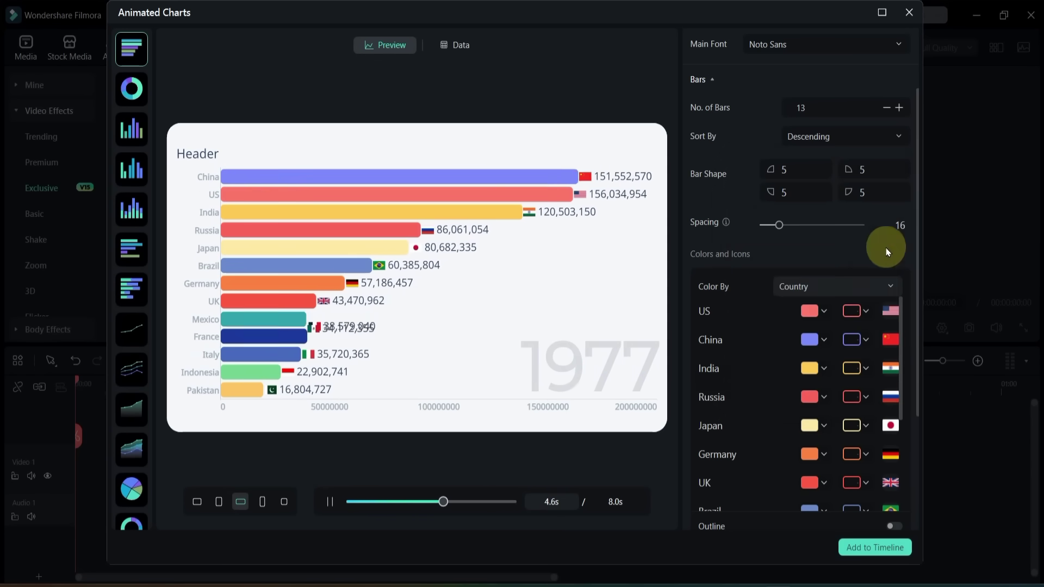
scroll(929, 310, "down", 3)
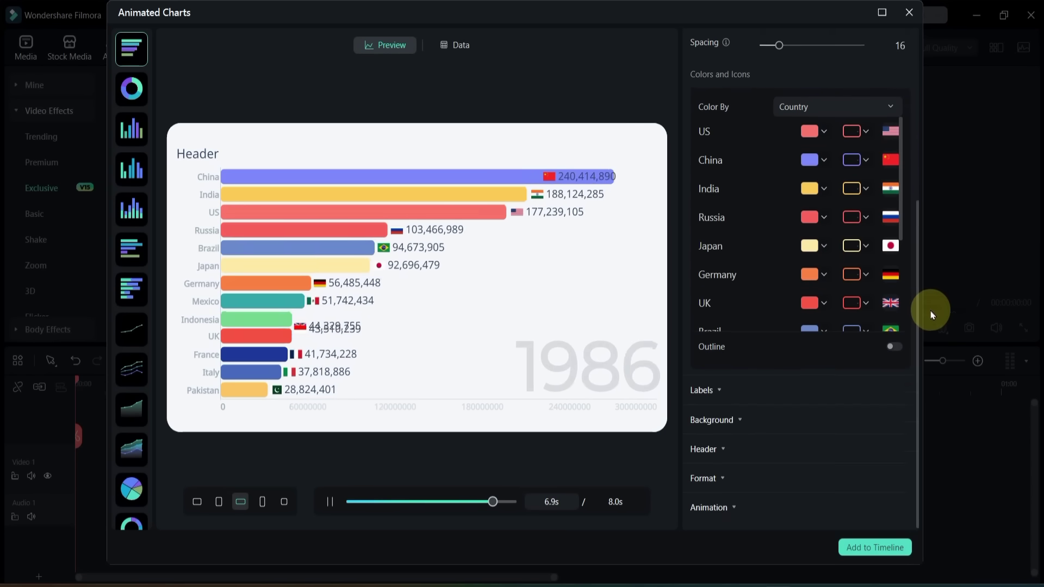
Set the value label position to Outside after trying left, middle and right
left_click(735, 389)
scroll(738, 389, "down", 3)
left_click(707, 305)
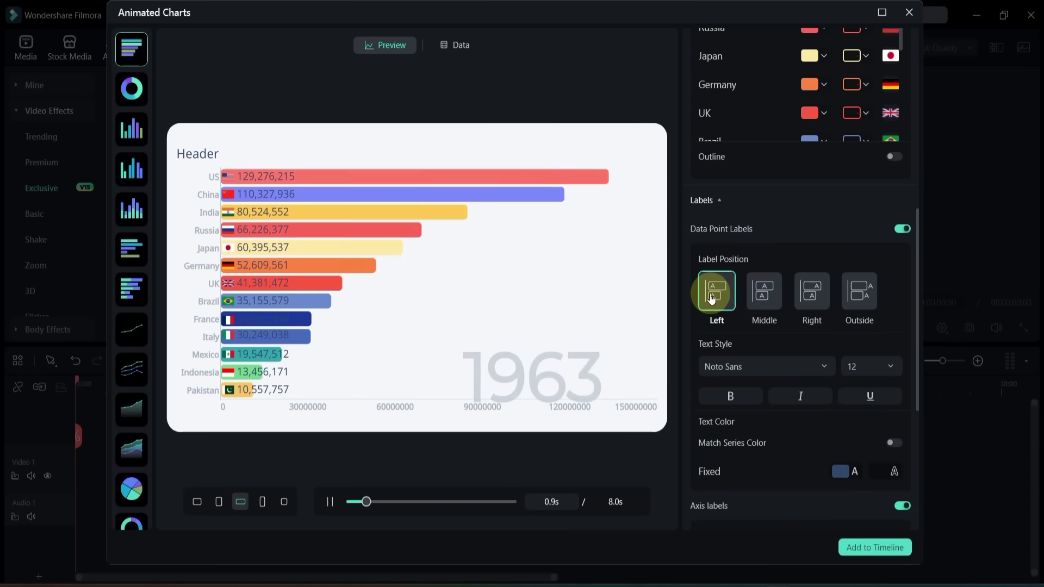
left_click(759, 295)
left_click(809, 288)
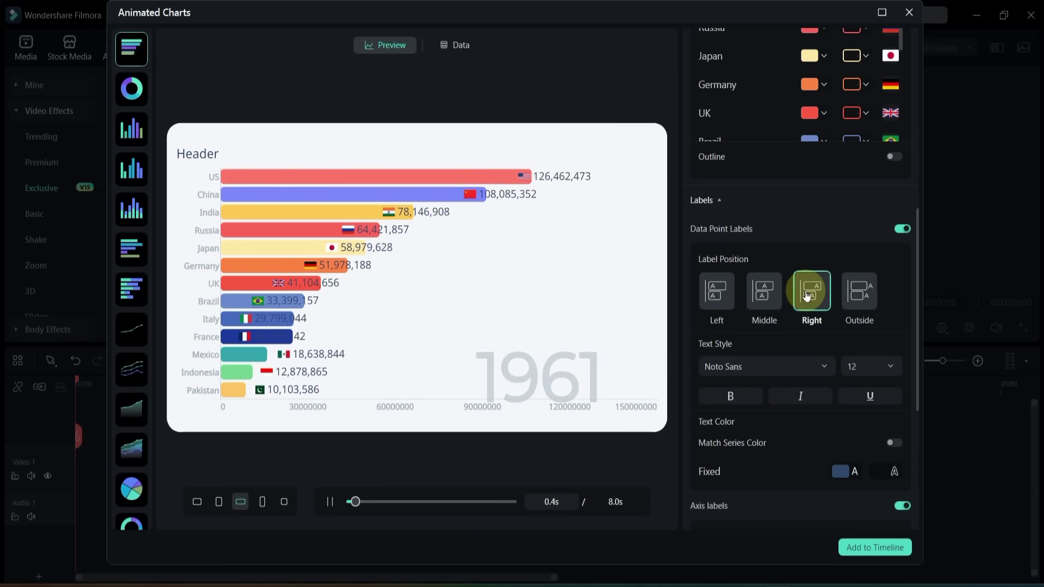
left_click(852, 301)
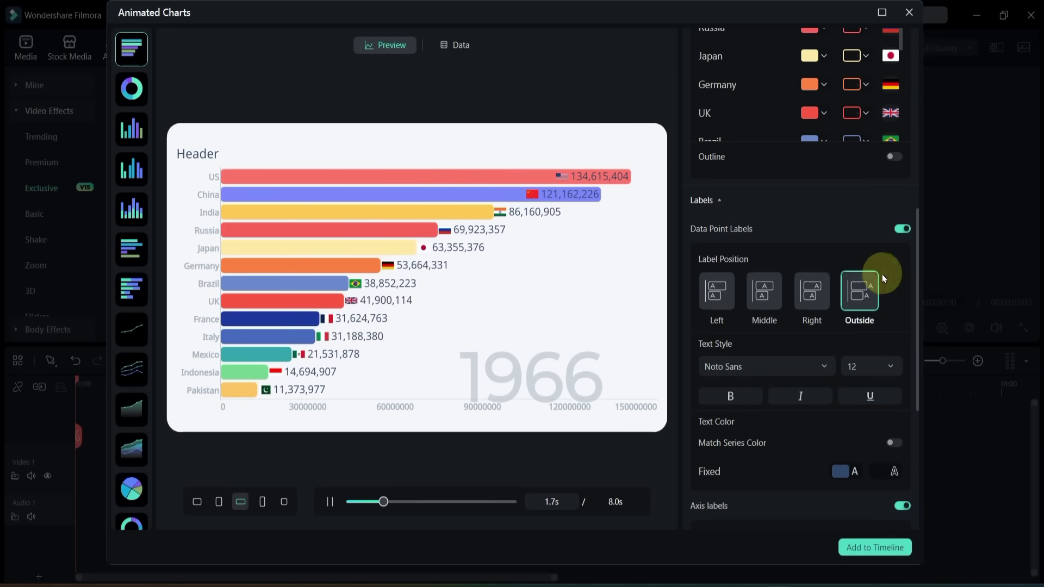
scroll(921, 269, "down", 4)
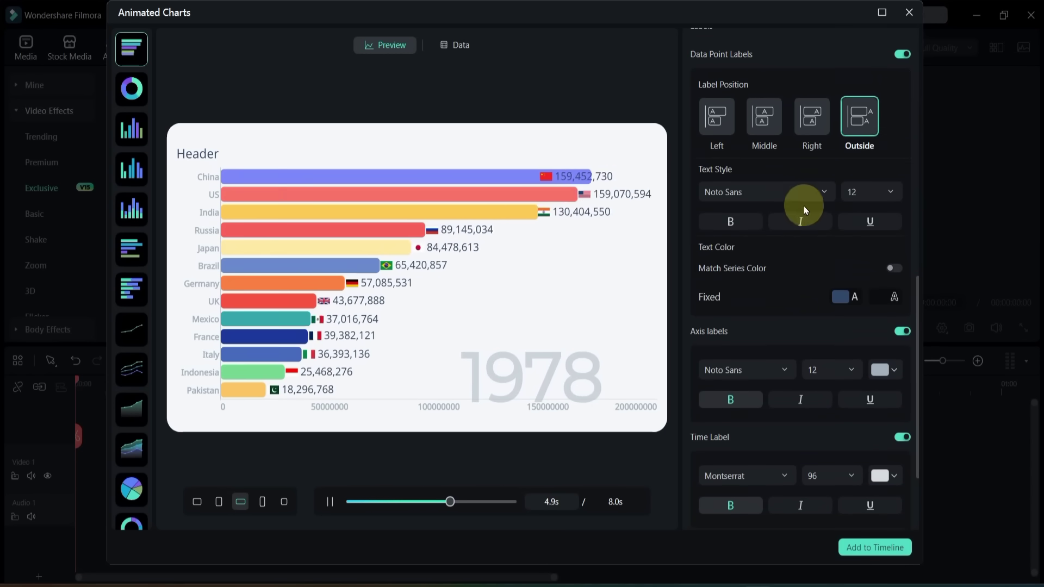
Keep the value labels in Noto Sans and make them bold, not italic
left_click(790, 194)
left_click(884, 184)
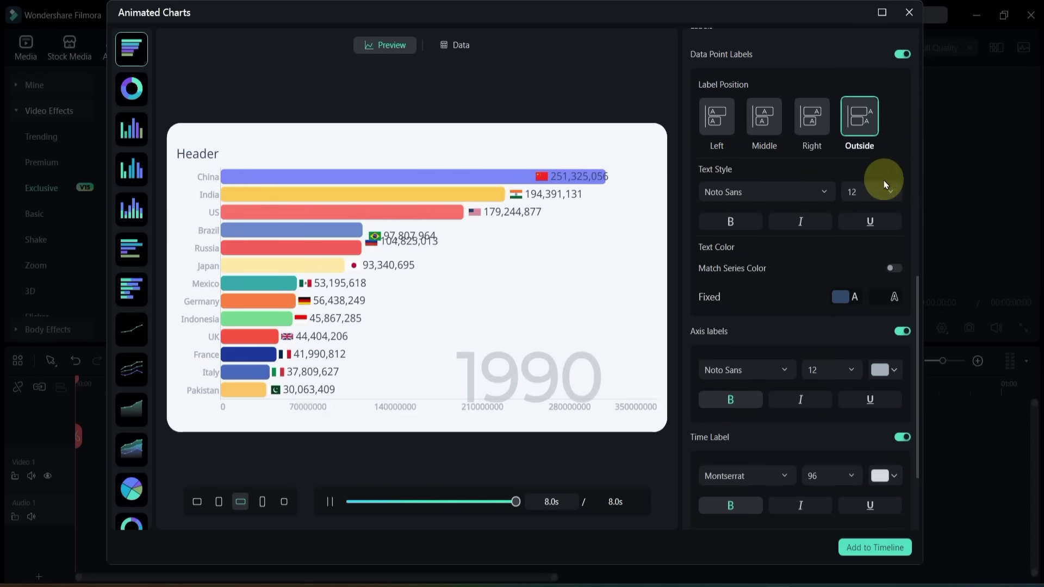
left_click(736, 221)
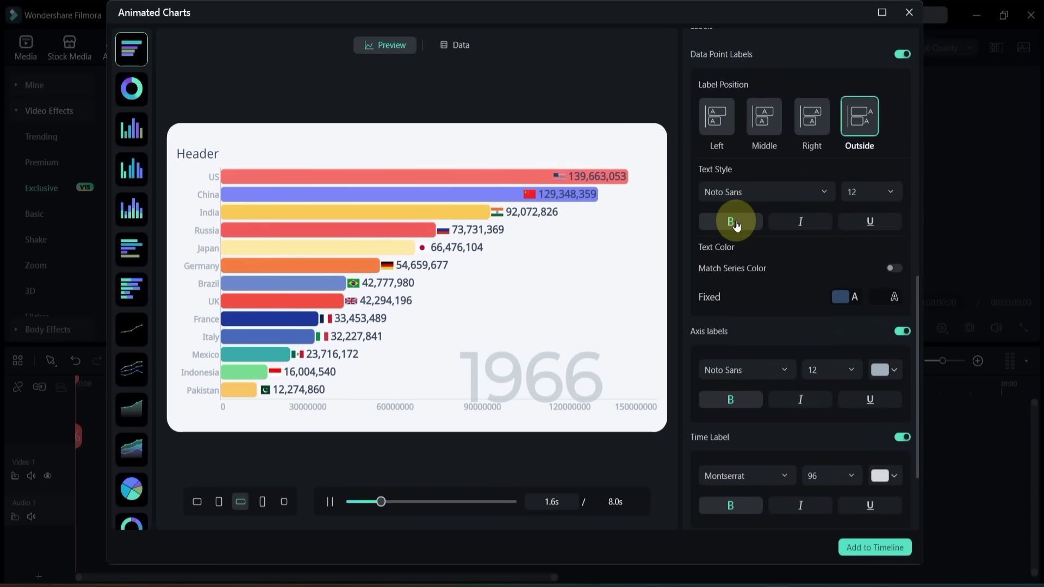
left_click(790, 224)
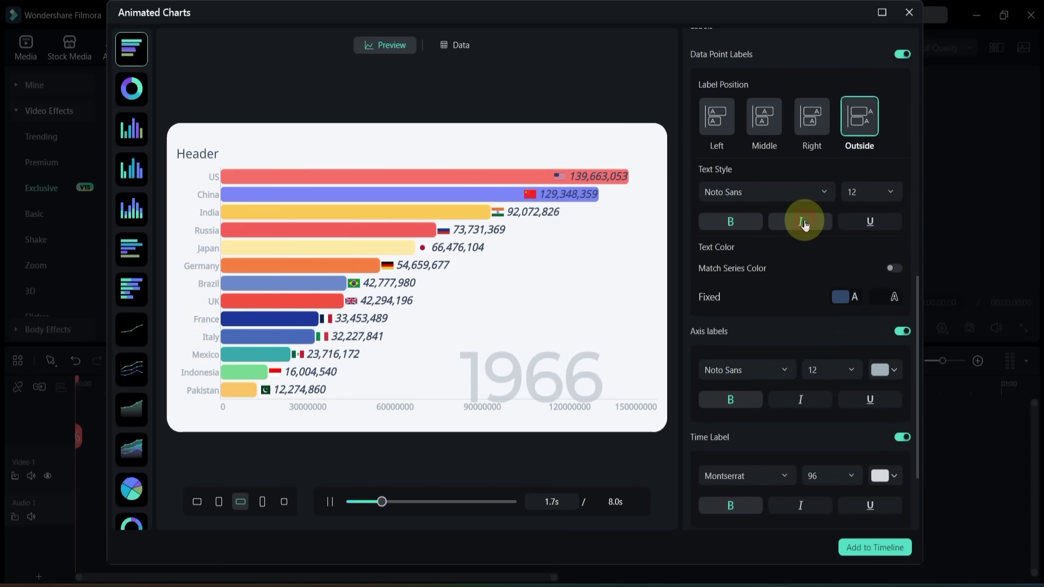
left_click(804, 225)
left_click(870, 222)
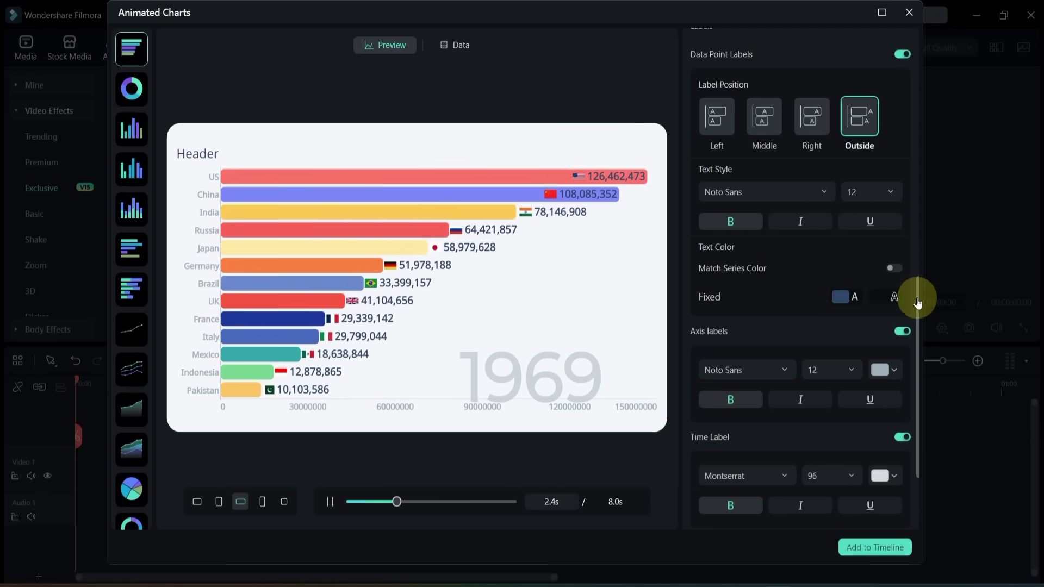
left_click_drag(917, 303, 926, 333)
Set the value label text colour to black
left_click(841, 208)
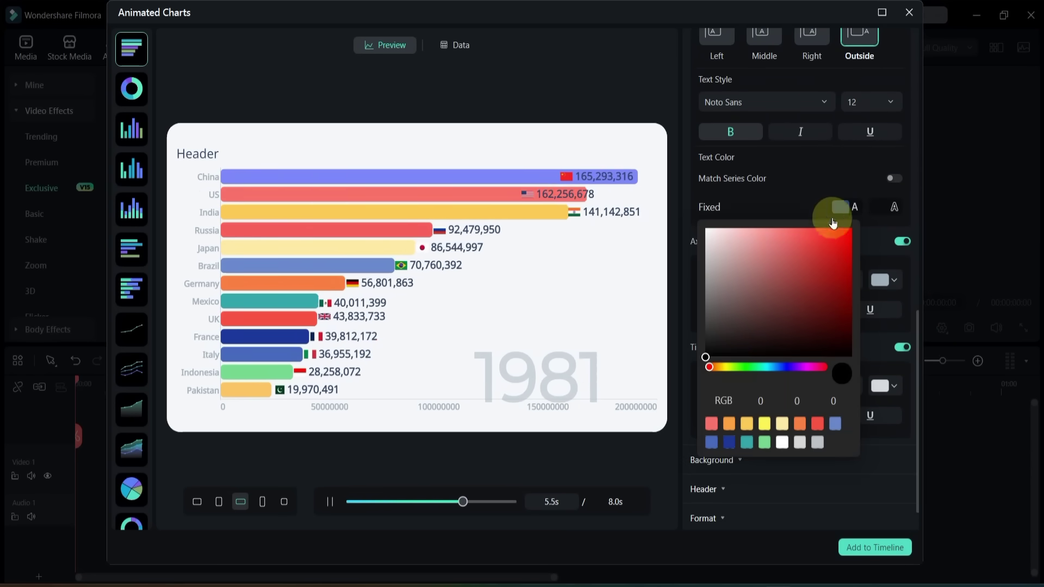
left_click(734, 367)
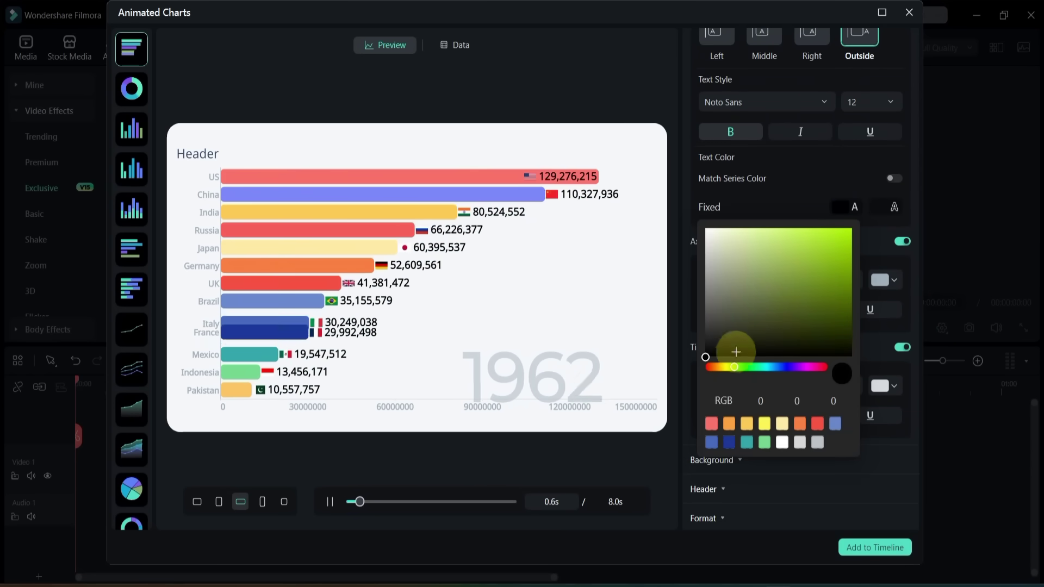
left_click_drag(736, 352, 855, 215)
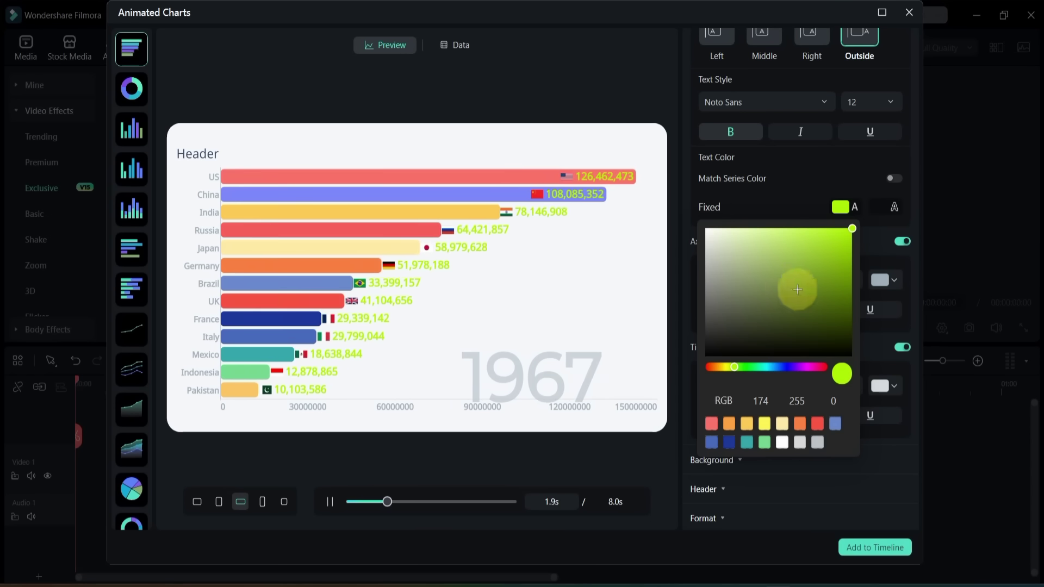
left_click(728, 207)
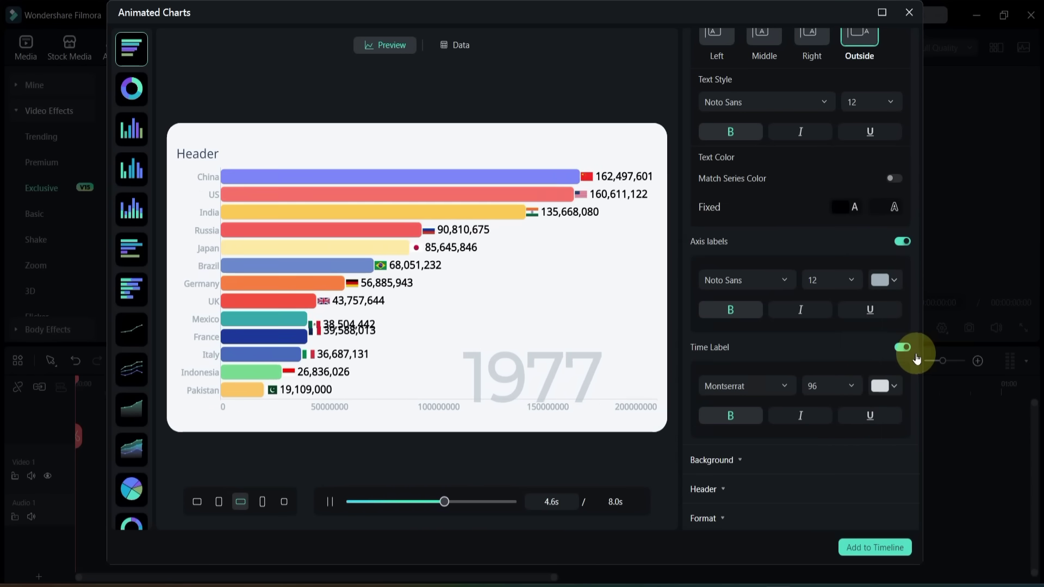
scroll(914, 363, "down", 1)
Try Noto Sans TC and Playfair Display, then set the year label font to Oswald
left_click(755, 353)
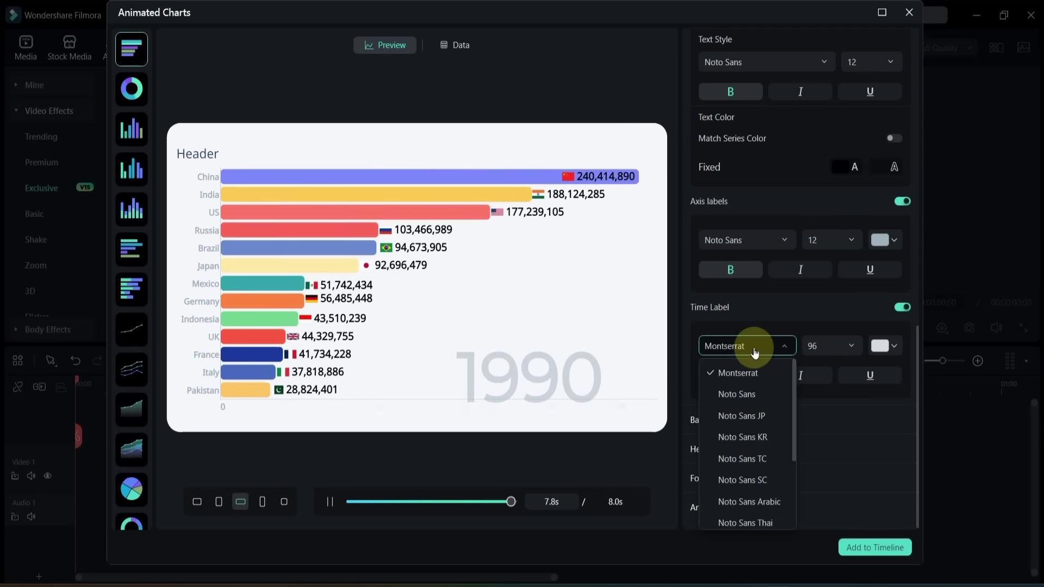
left_click(734, 468)
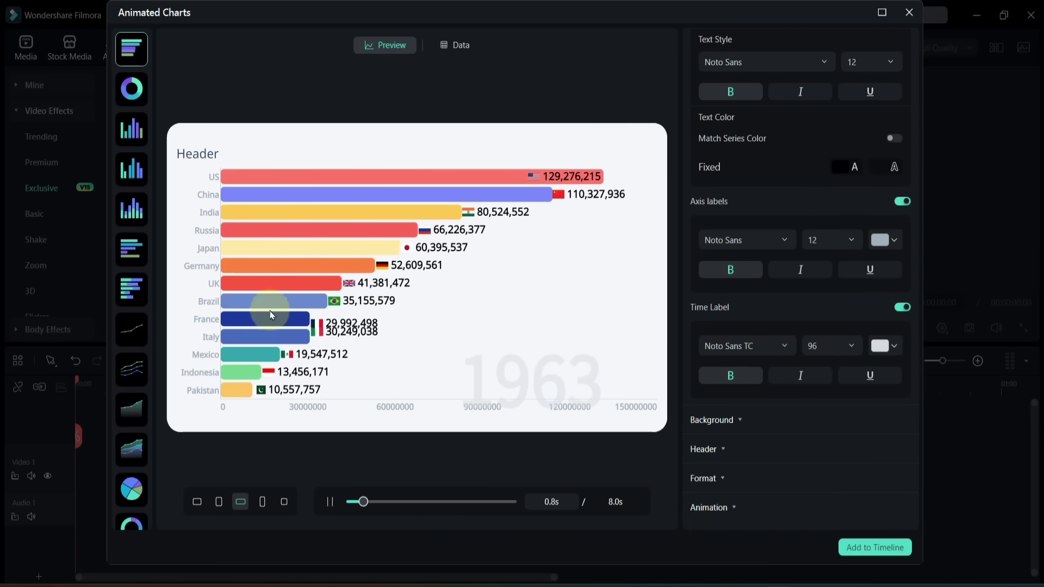
left_click(764, 339)
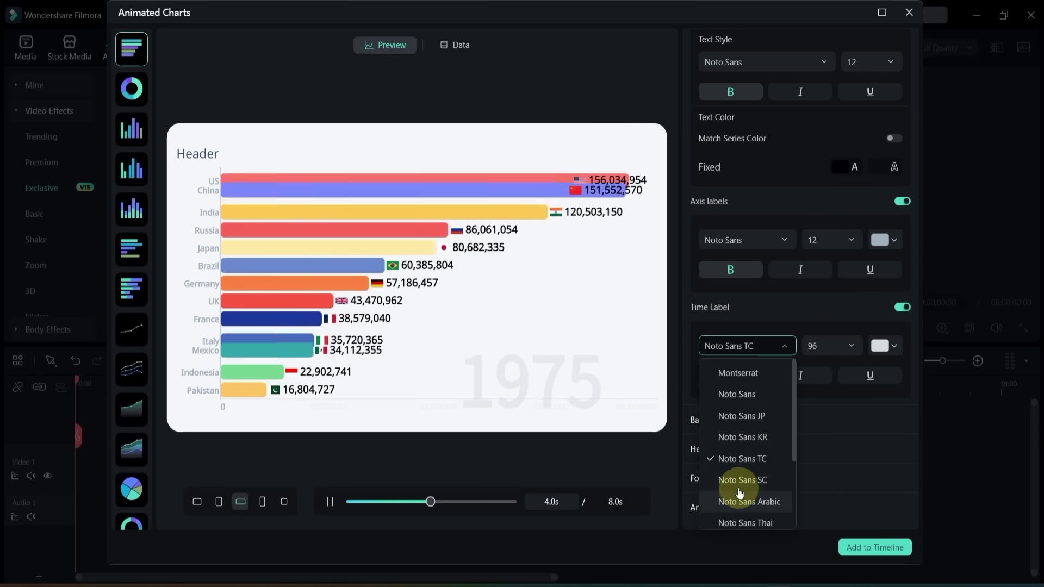
scroll(735, 489, "down", 3)
left_click(735, 517)
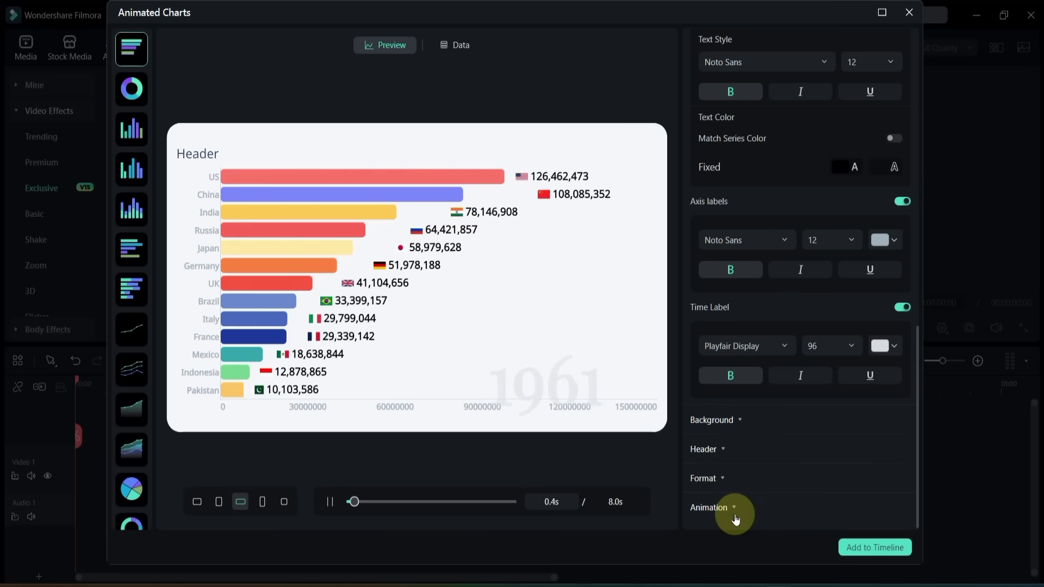
left_click(747, 346)
left_click(718, 427)
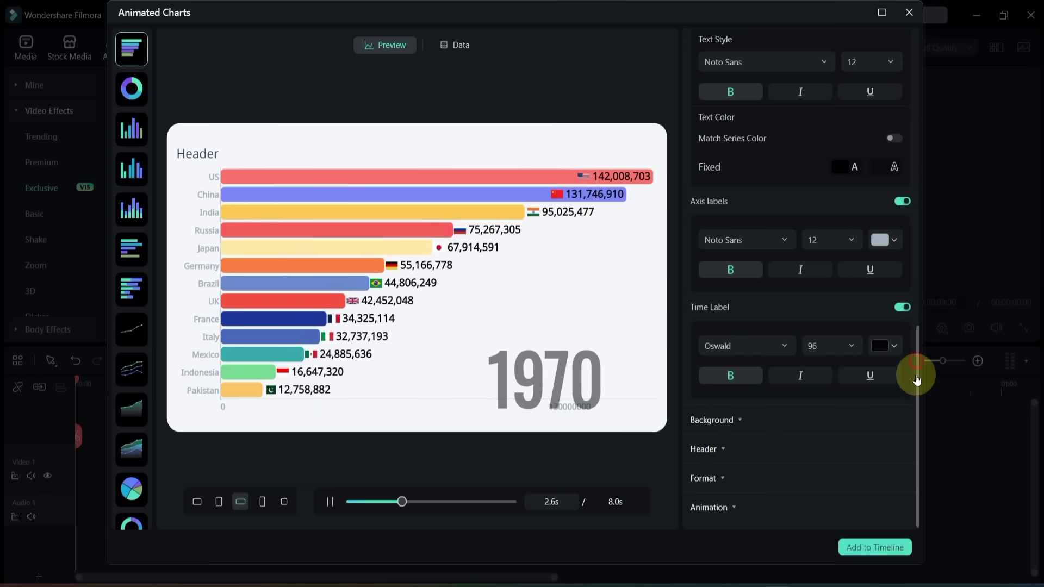
Set the canvas background to white at 100% opacity after trying red and yellow
left_click(738, 420)
scroll(816, 424, "down", 2)
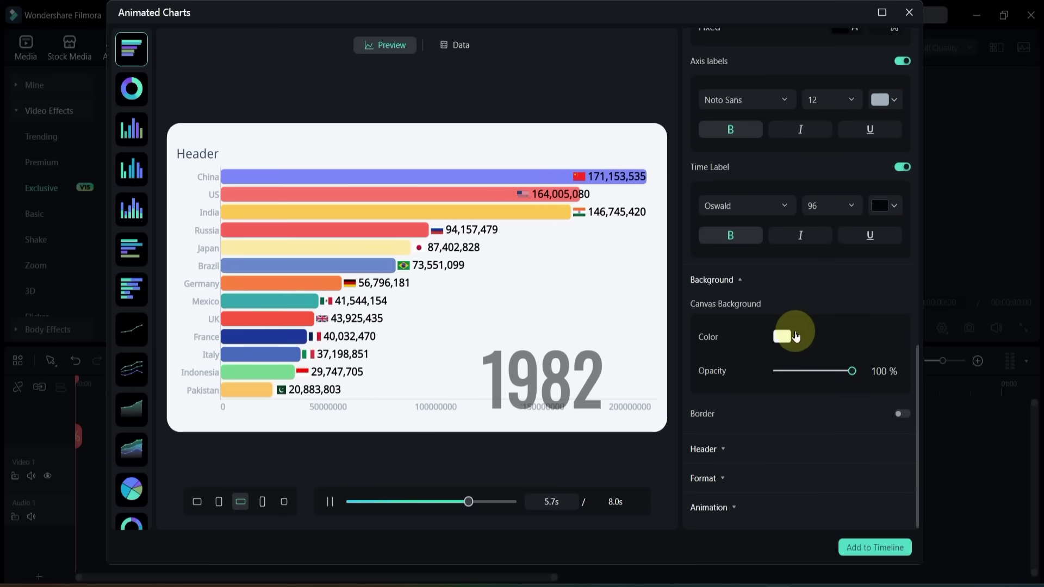
left_click(795, 336)
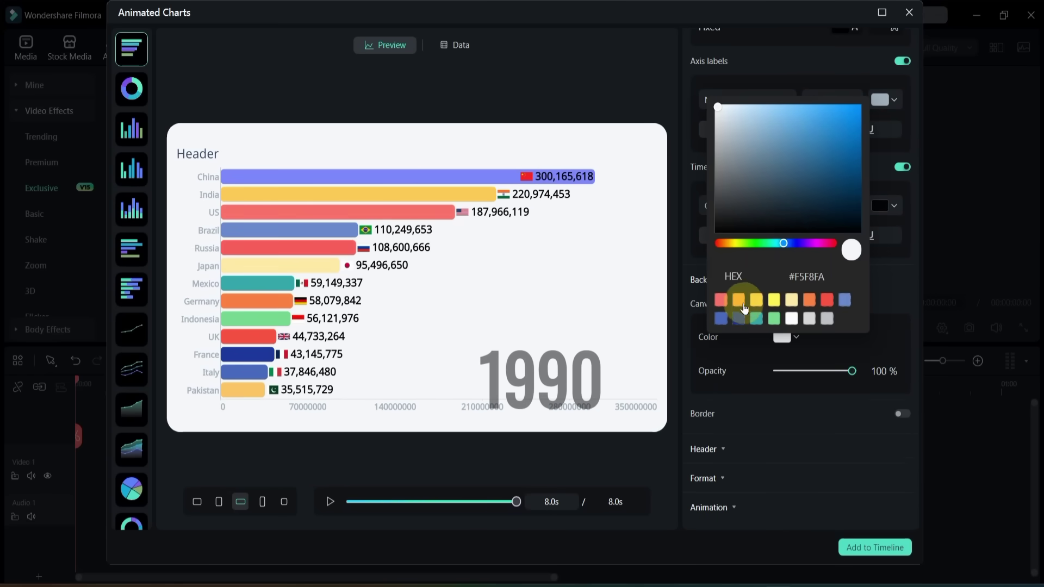
left_click(828, 302)
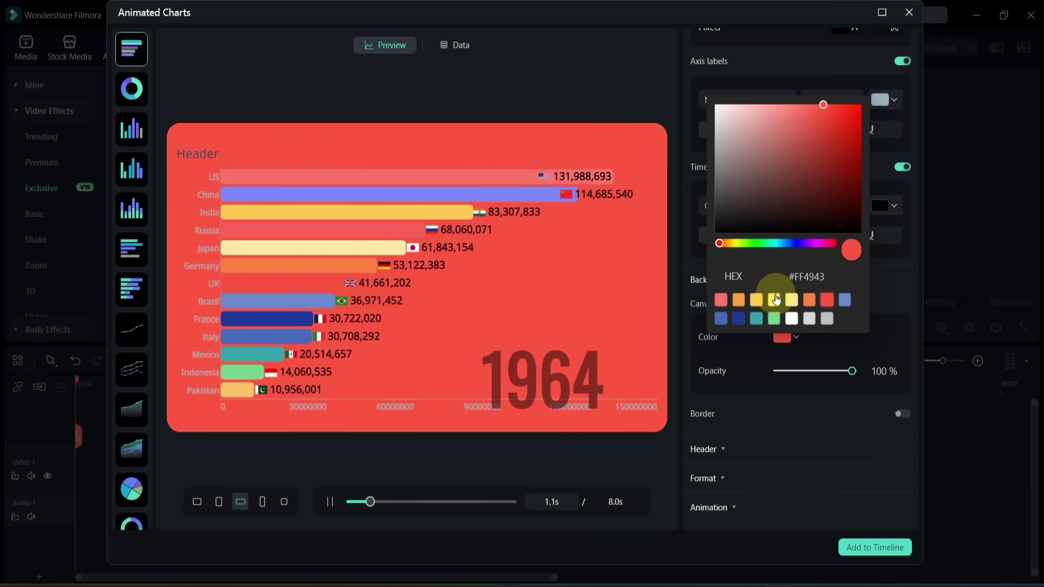
left_click(756, 300)
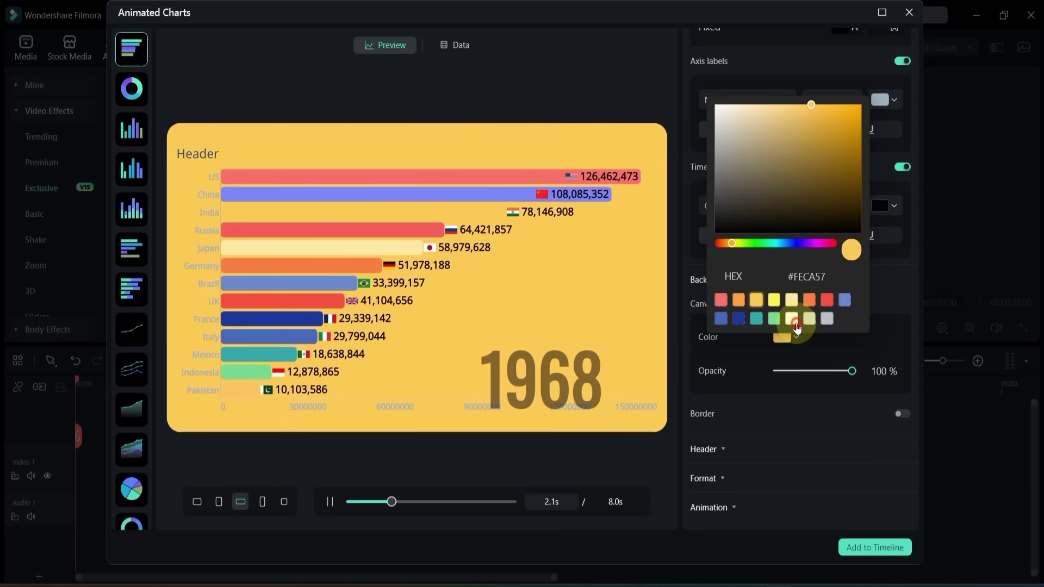
left_click(793, 319)
left_click(756, 379)
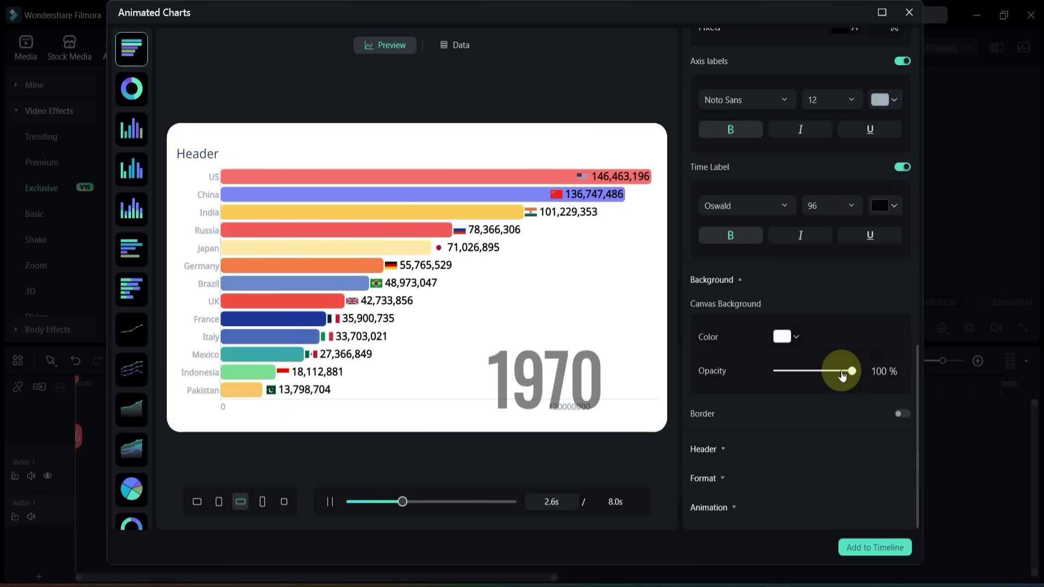
mouse_move(852, 371)
left_mouse_down()
mouse_move(816, 373)
mouse_move(867, 374)
left_mouse_up()
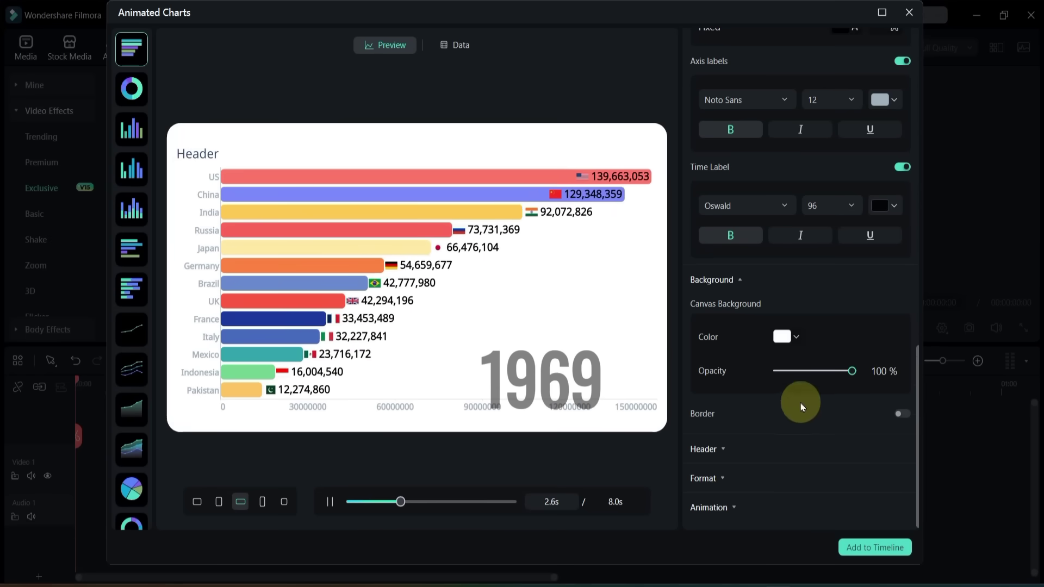
Turn on the chart border with width 3.2 and red colour #FF4943
left_click(901, 415)
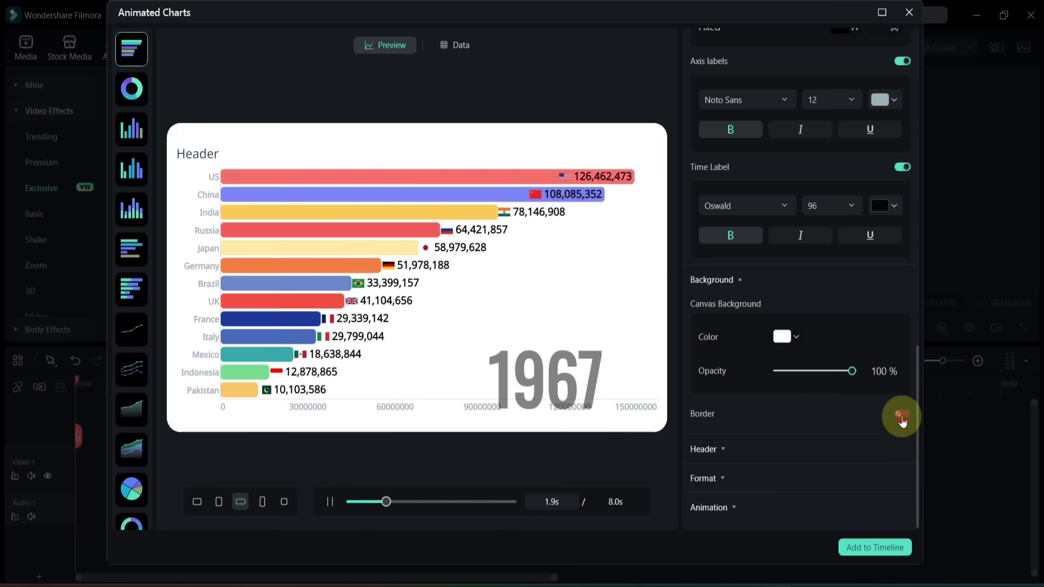
mouse_move(805, 444)
left_mouse_down()
mouse_move(822, 454)
mouse_move(775, 454)
left_mouse_up()
left_click(782, 478)
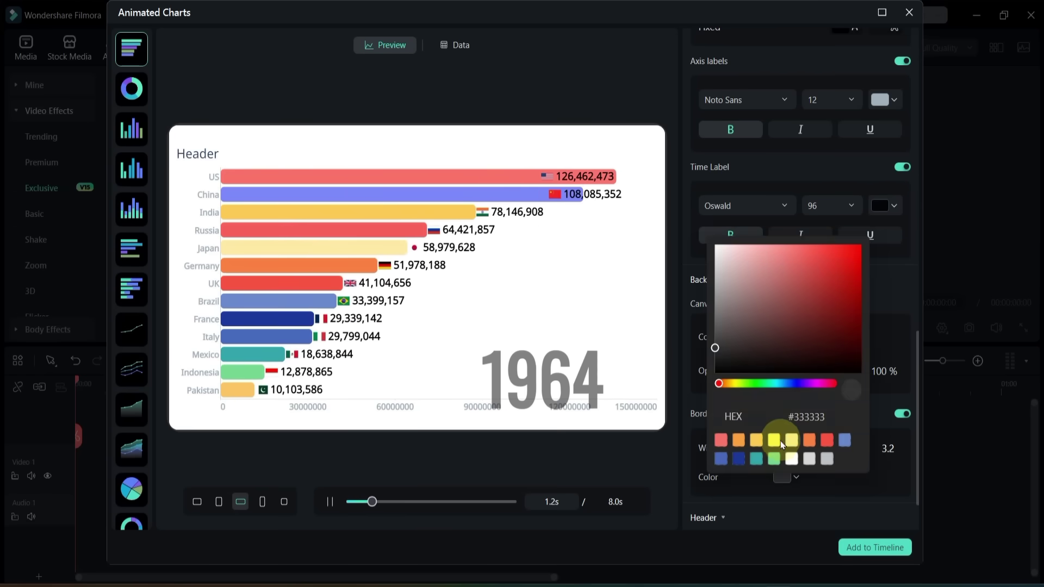
left_click(826, 441)
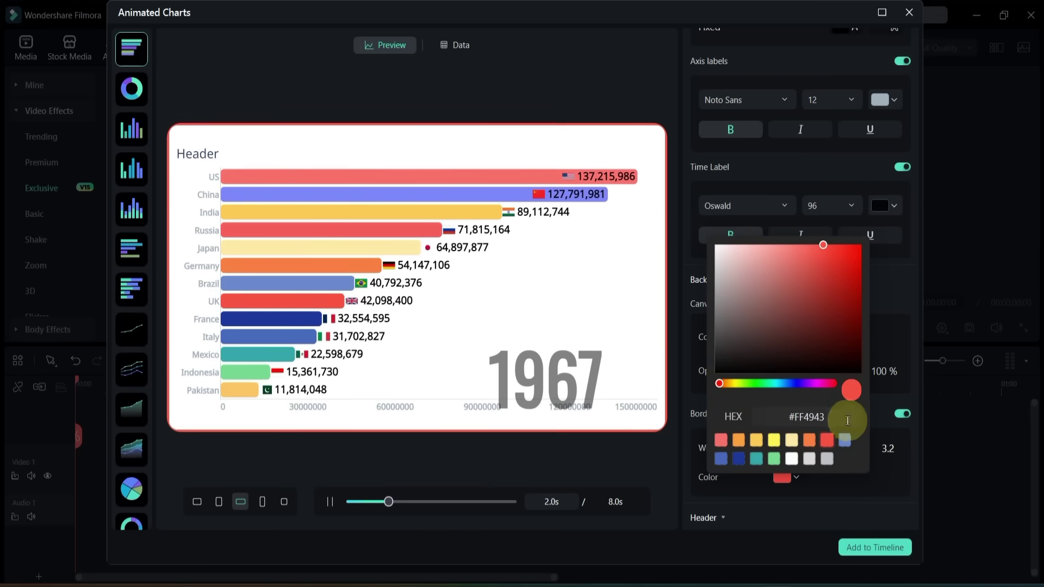
left_click(885, 432)
scroll(914, 424, "down", 2)
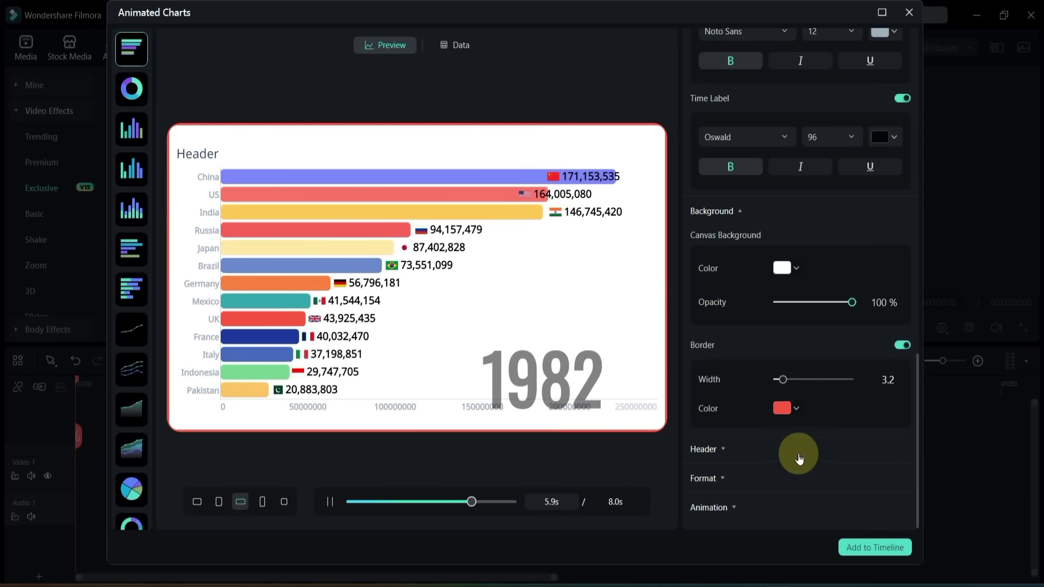
Set the header font to Noto Sans Arabic and its position to Middle
left_click(742, 452)
scroll(759, 424, "down", 3)
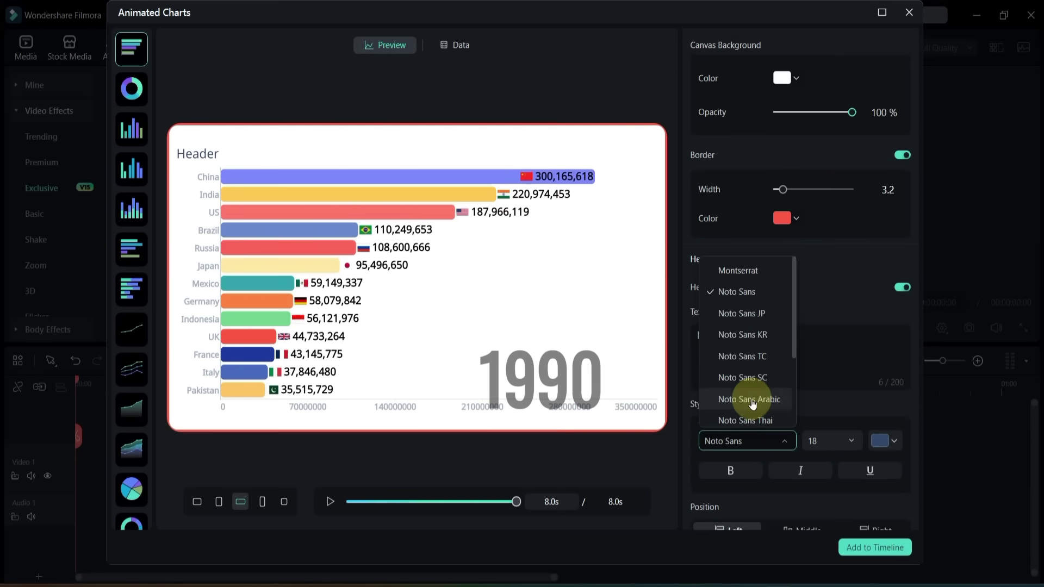
left_click(751, 397)
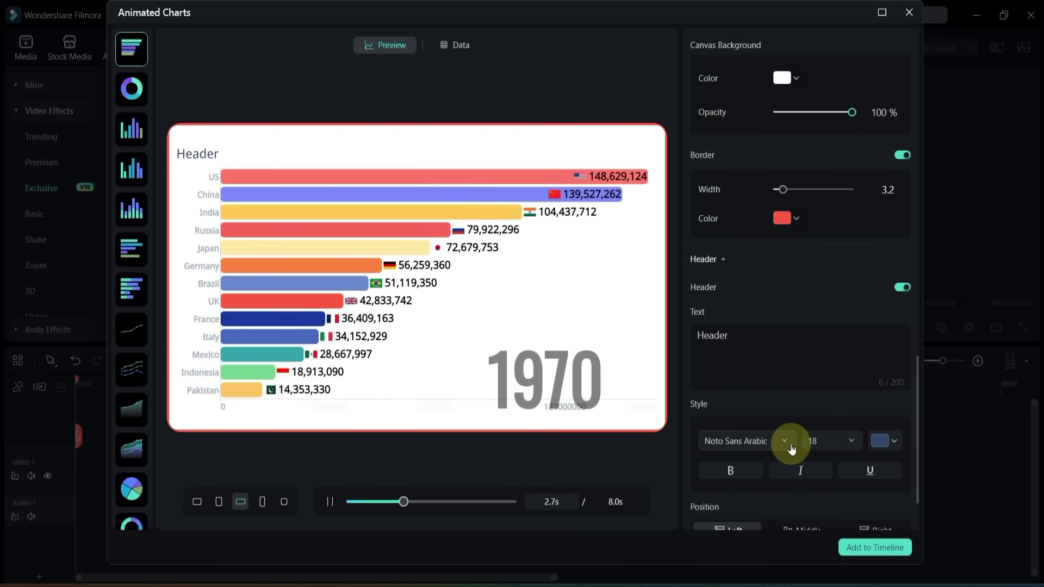
scroll(807, 418, "down", 2)
left_click(874, 443)
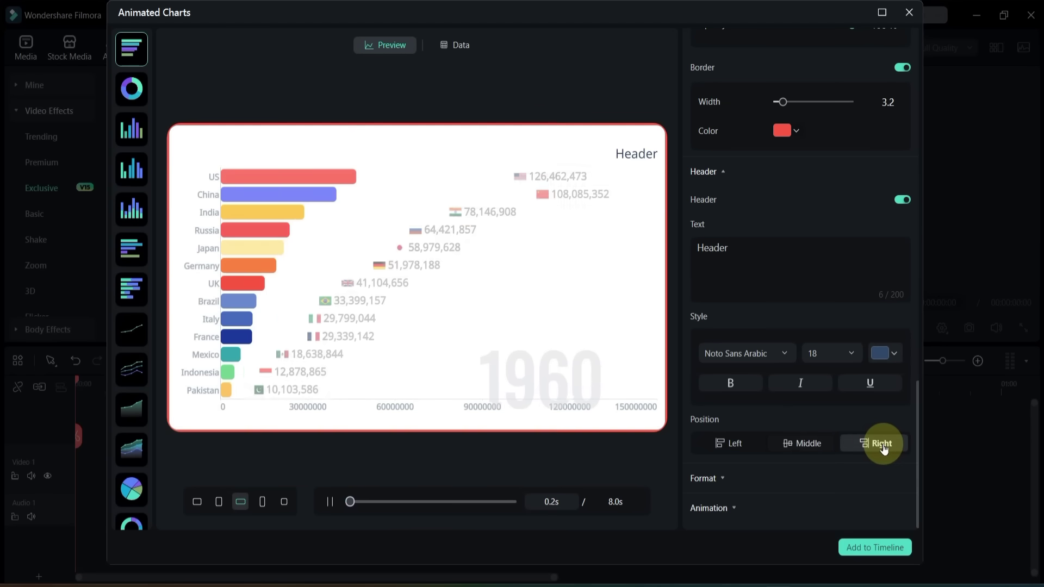
left_click(816, 448)
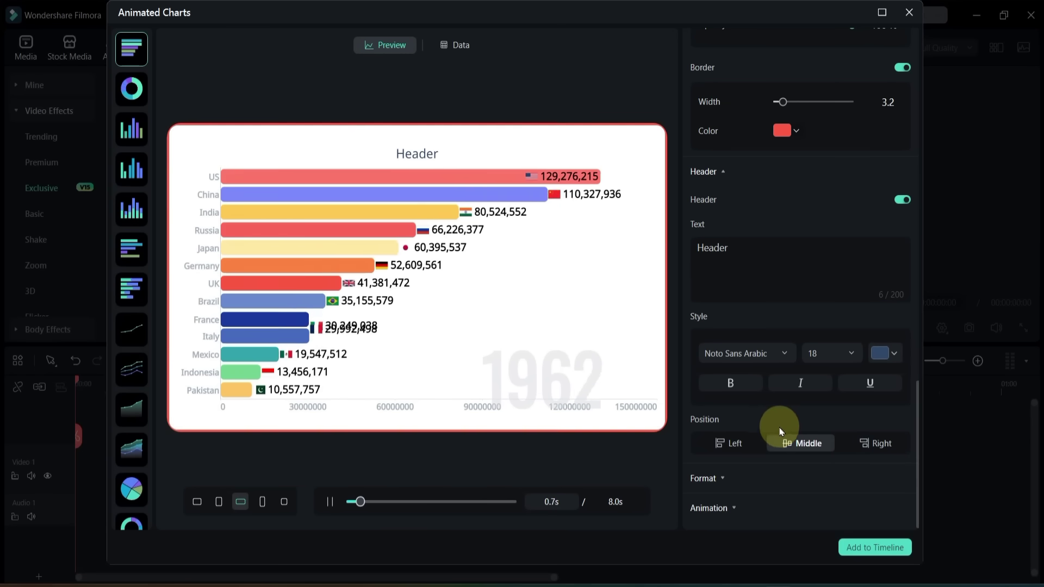
Set the value number format to comma-separated 1,234,567.89 after trying other formats
left_click(742, 488)
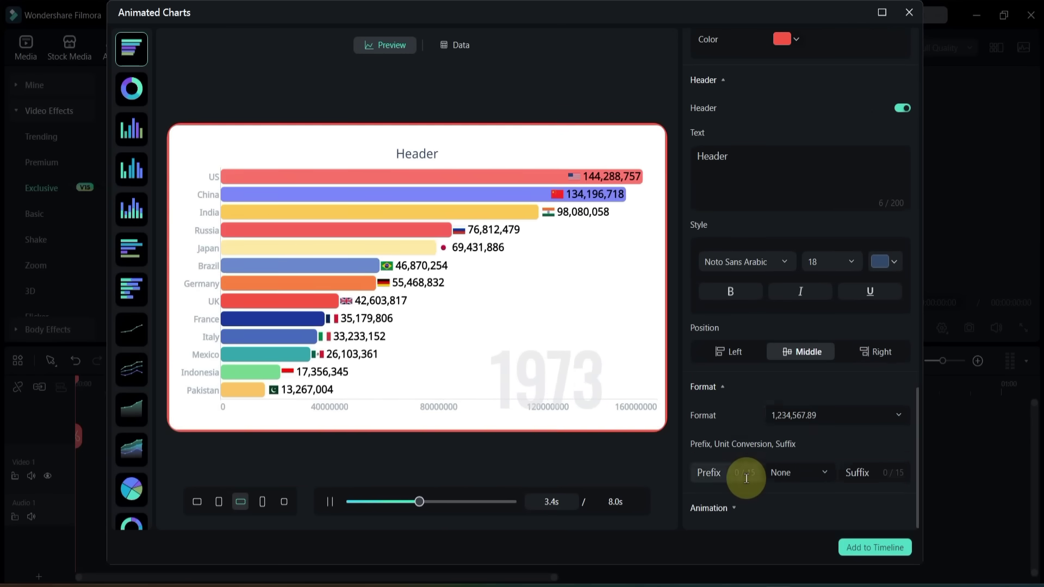
left_click(886, 414)
left_click(849, 442)
left_click(836, 418)
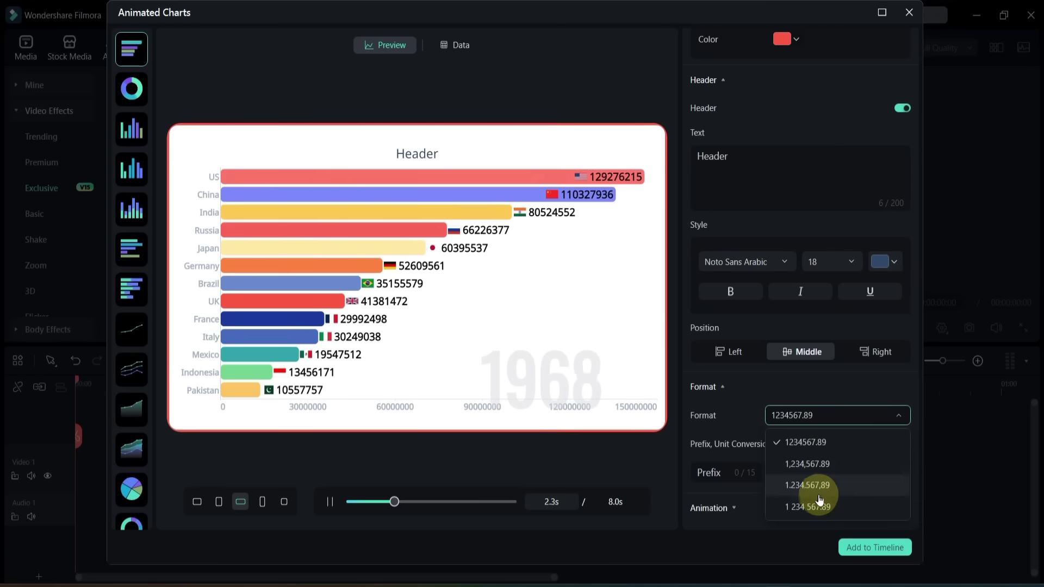
left_click(816, 507)
left_click(828, 415)
left_click(820, 465)
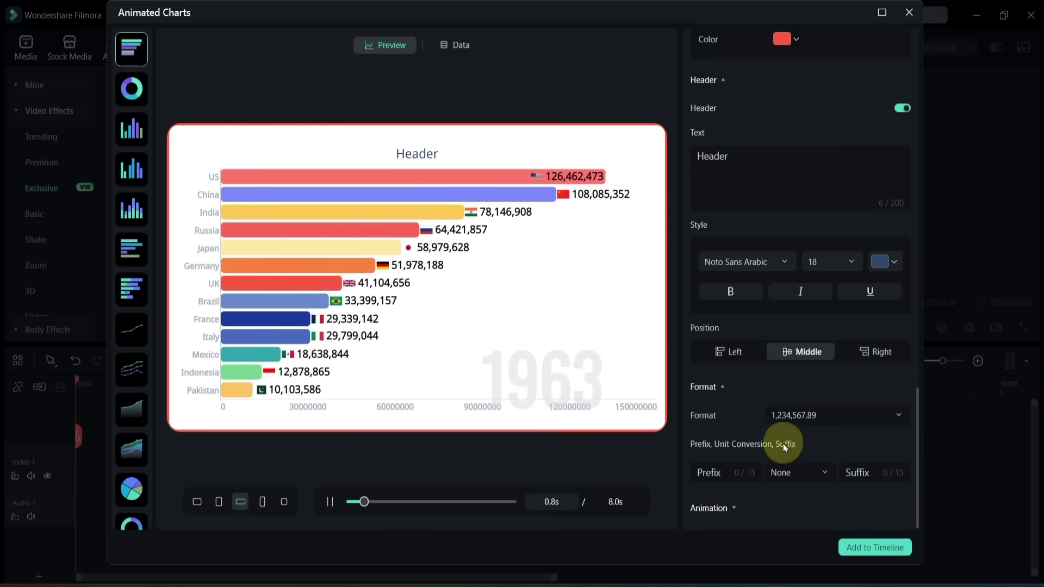
Set Unit Conversion to Million after briefly trying Billion
left_click(747, 473)
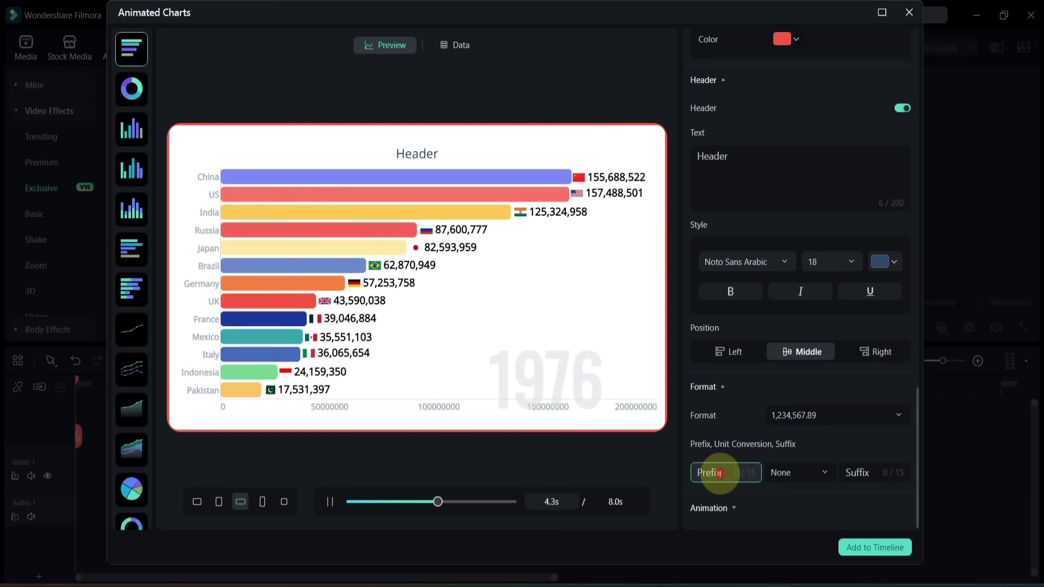
left_click(815, 472)
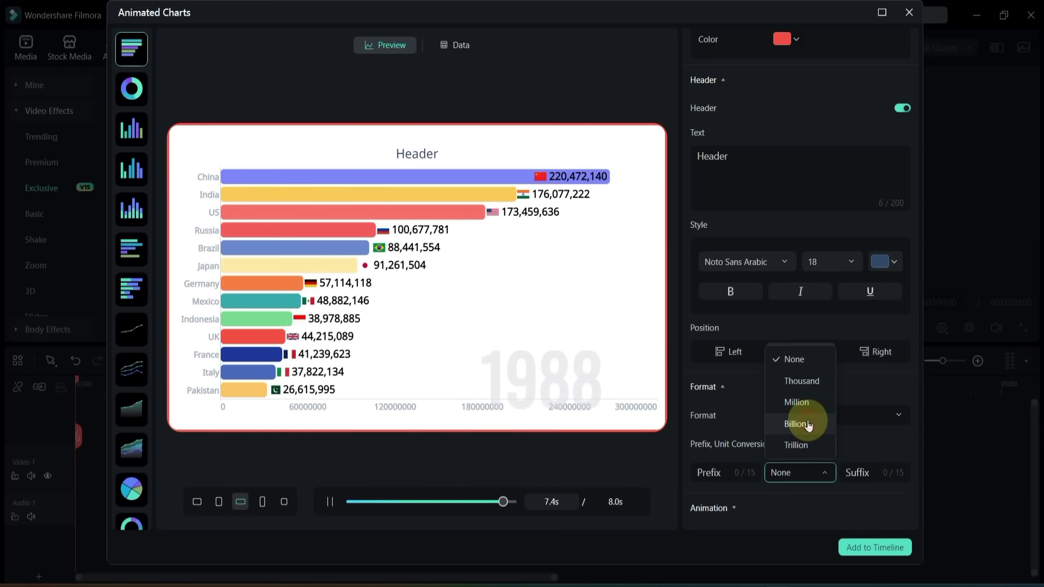
left_click(807, 424)
left_click(793, 469)
left_click(804, 402)
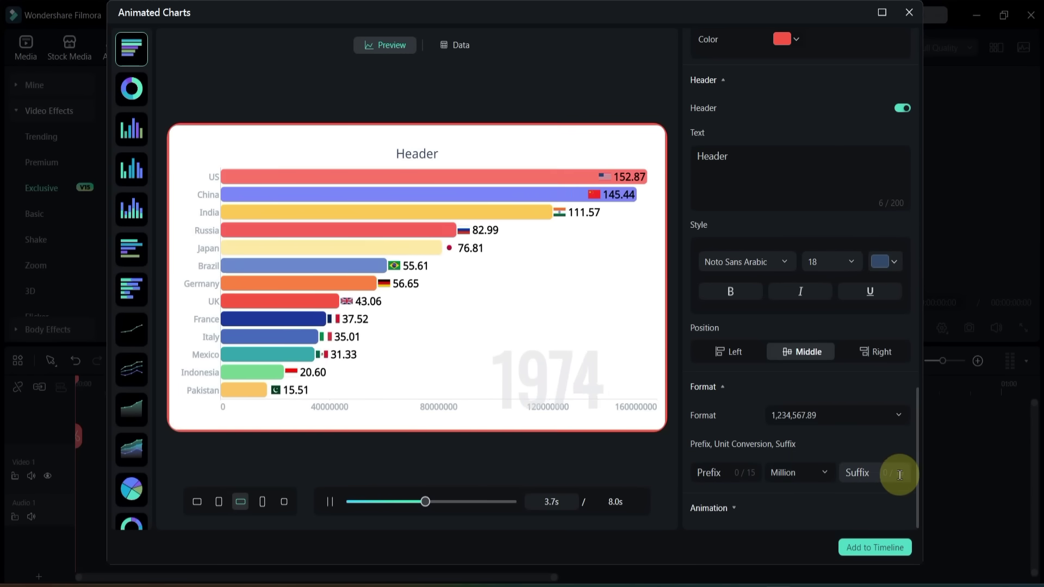
scroll(916, 403, "down", 1)
Expand the Animation section to reveal the Animation Duration setting
left_click(714, 474)
mouse_move(771, 501)
left_mouse_down()
mouse_move(844, 505)
mouse_move(813, 502)
left_mouse_up()
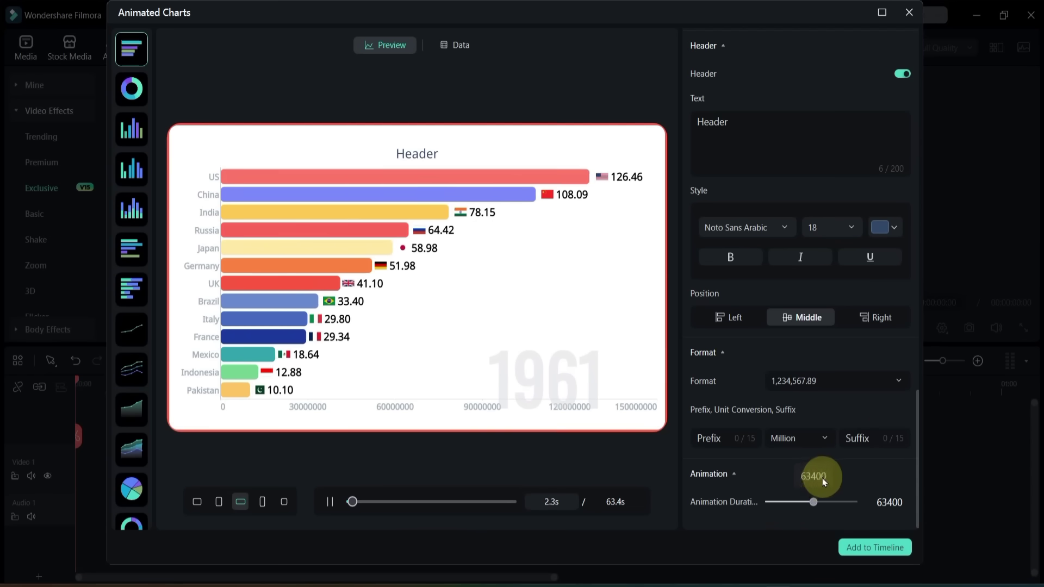
left_click_drag(915, 485, 912, 105)
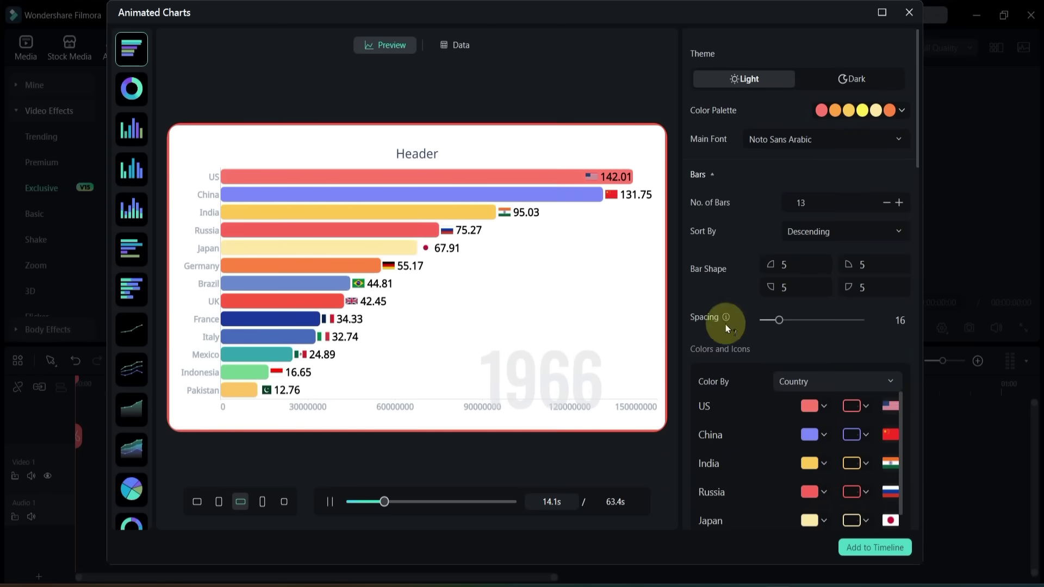
Place the chart race clip on the video track and play the 1960 bars in the preview
left_click(878, 548)
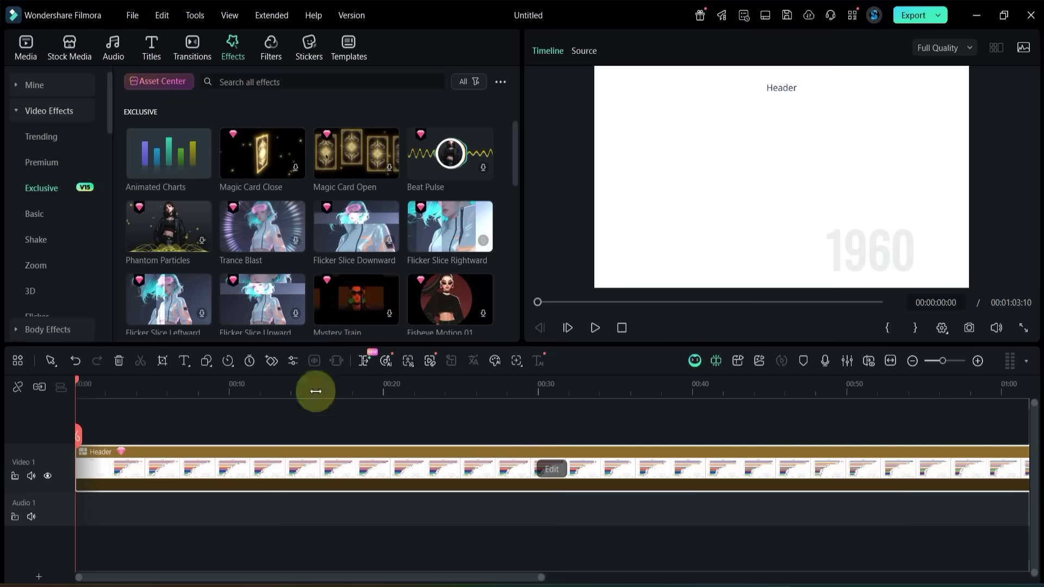
left_click(594, 328)
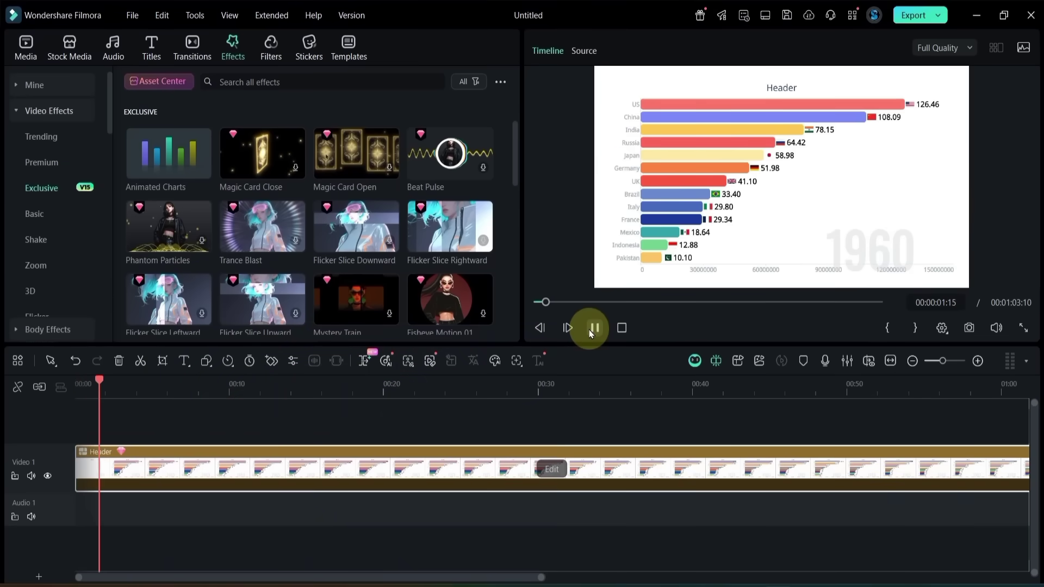